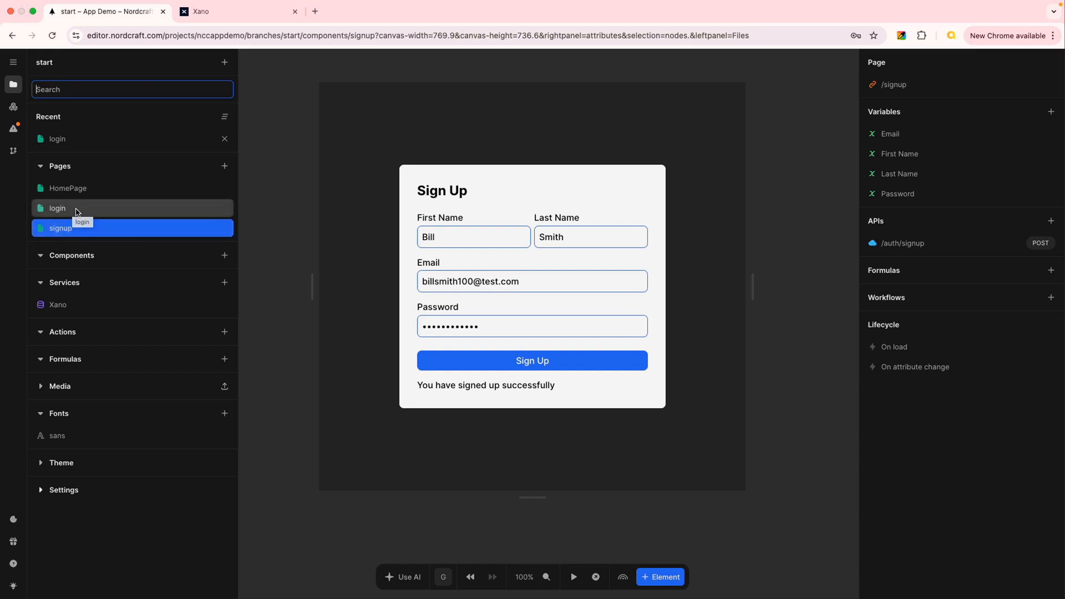
Add a link (a) element inside the div that holds the Sign Up button and message spans on the signup page.
{"action": "left_click", "coordinate": [287, 148]}
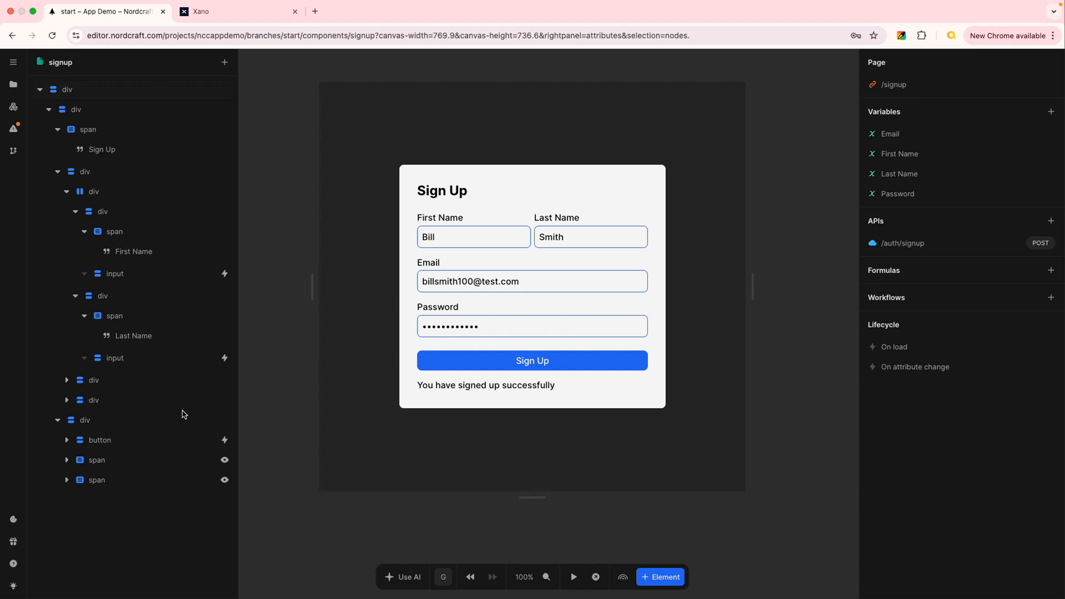
{"action": "left_click", "coordinate": [119, 421]}
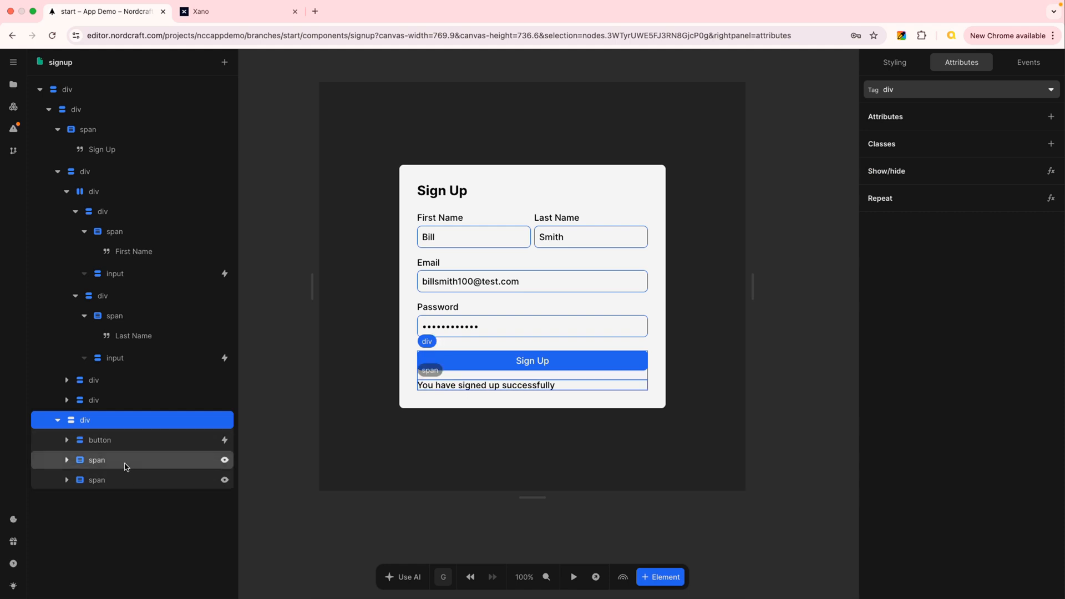
{"action": "left_click", "coordinate": [119, 423]}
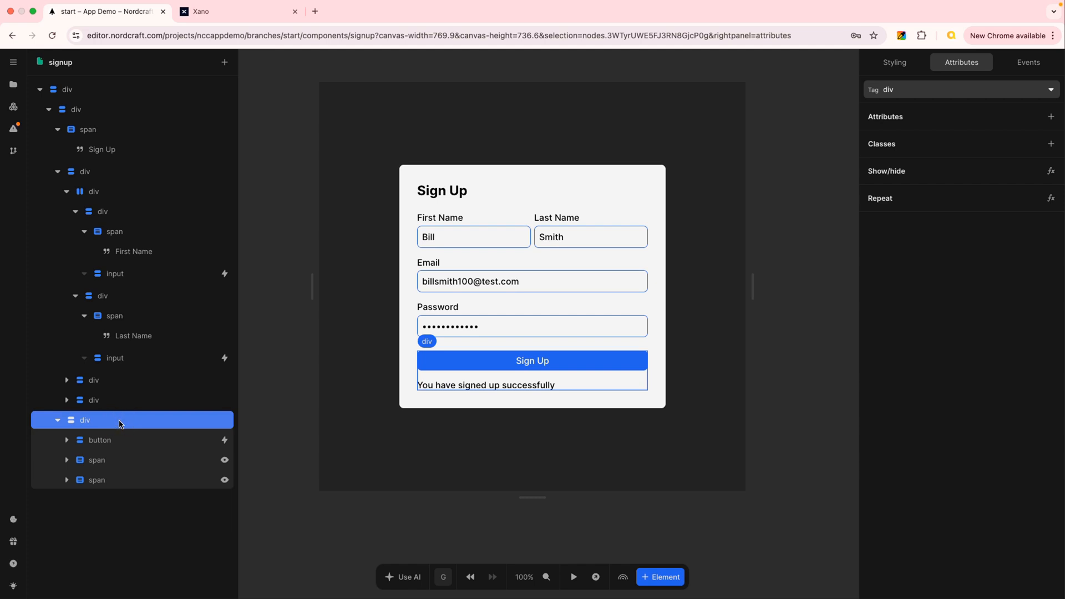
{"action": "key", "text": "e"}
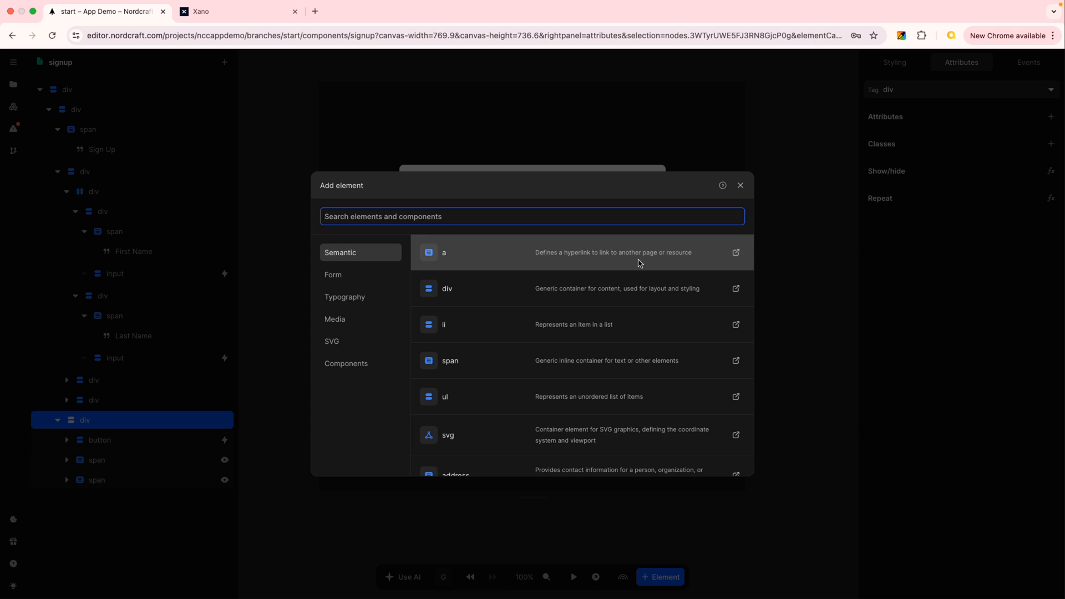
{"action": "left_click", "coordinate": [510, 256]}
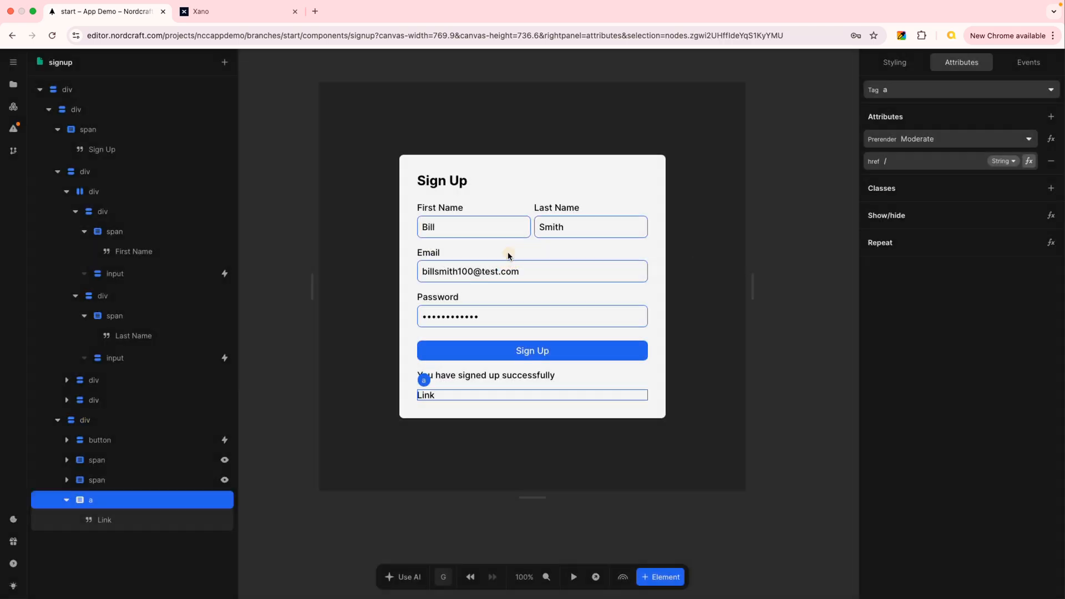
Set the new link's text to "Already have an account? Click here to login.".
{"action": "left_click", "coordinate": [138, 522]}
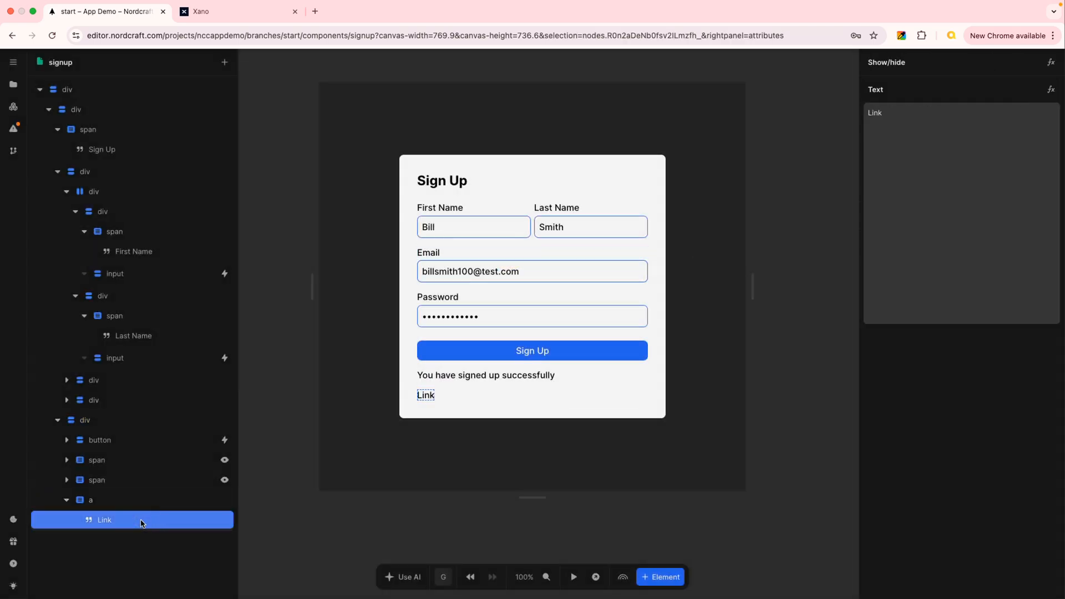
{"action": "double_click", "coordinate": [887, 119]}
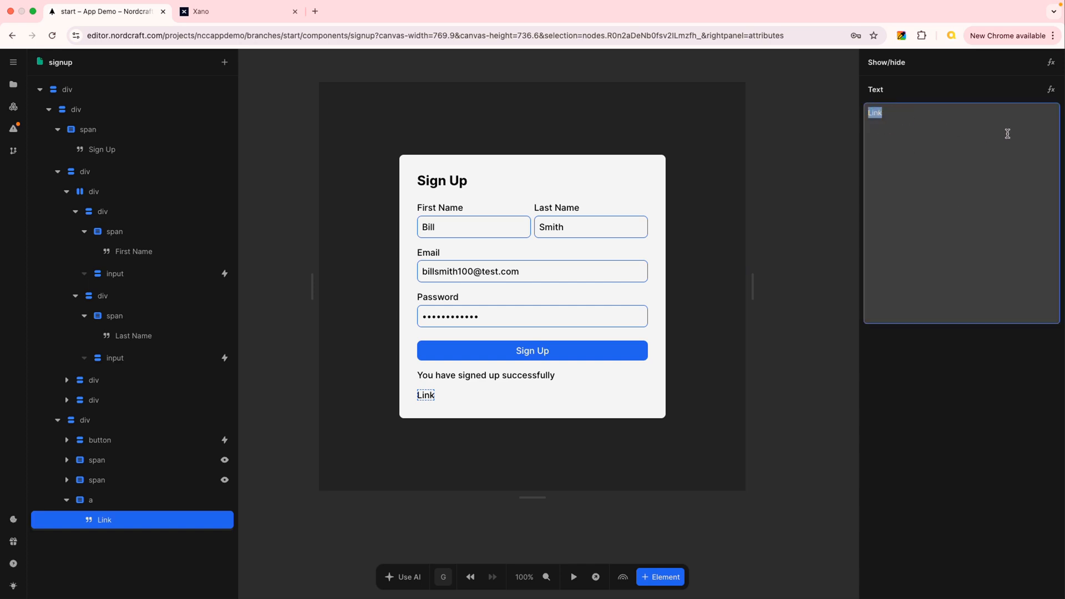
{"action": "type", "text": "Ha"}
{"action": "key", "text": "BackSpace"}
{"action": "type", "text": "Alr"}
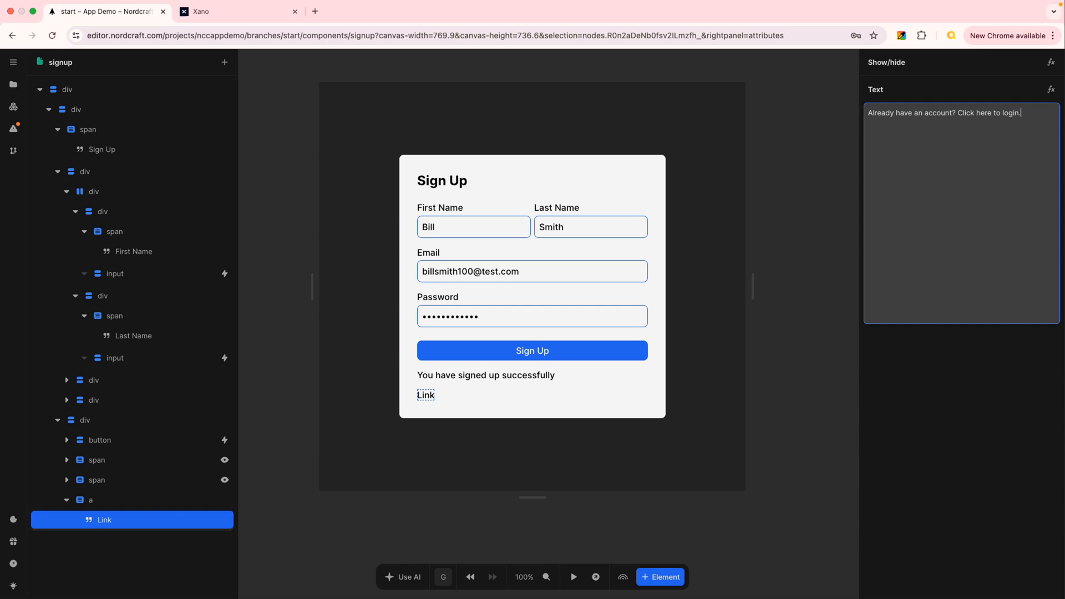
{"action": "key", "text": "Return"}
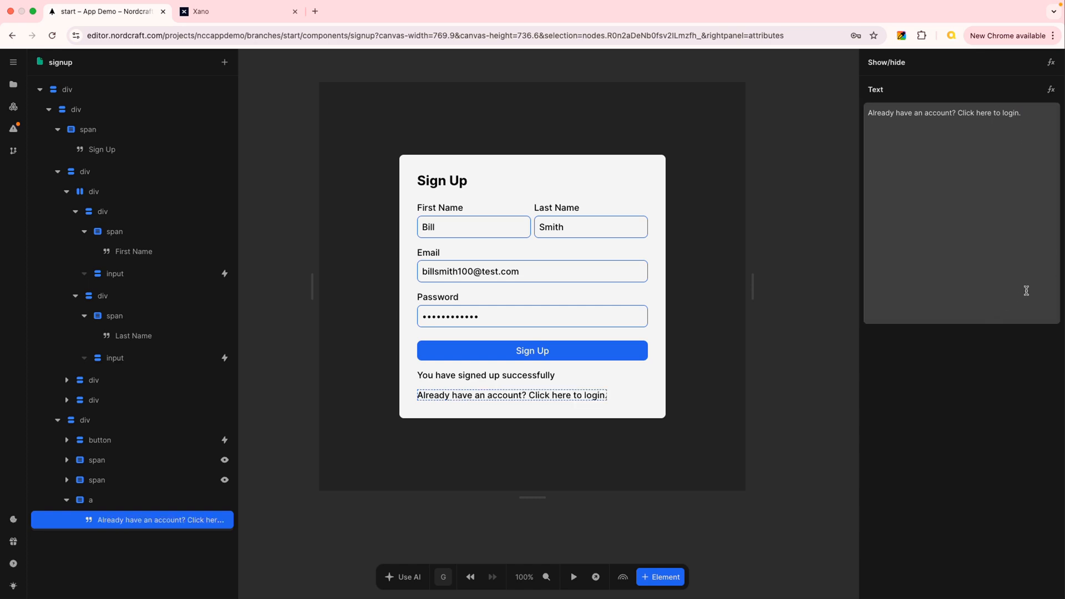
Set the login link's font size to the --font-size-sm variable in its default style.
{"action": "left_click", "coordinate": [107, 500]}
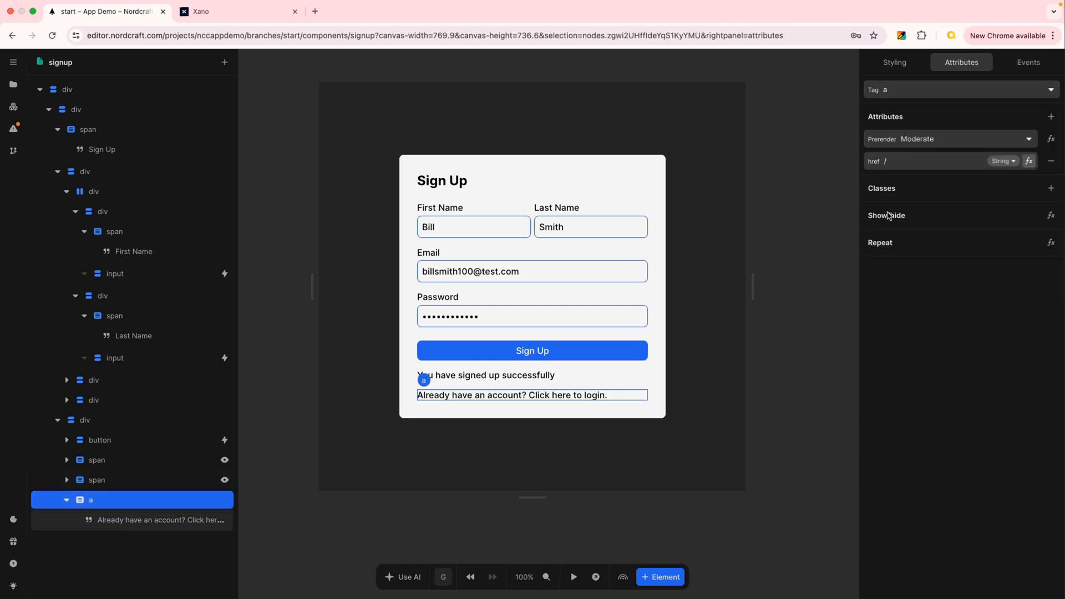
{"action": "left_click", "coordinate": [894, 62]}
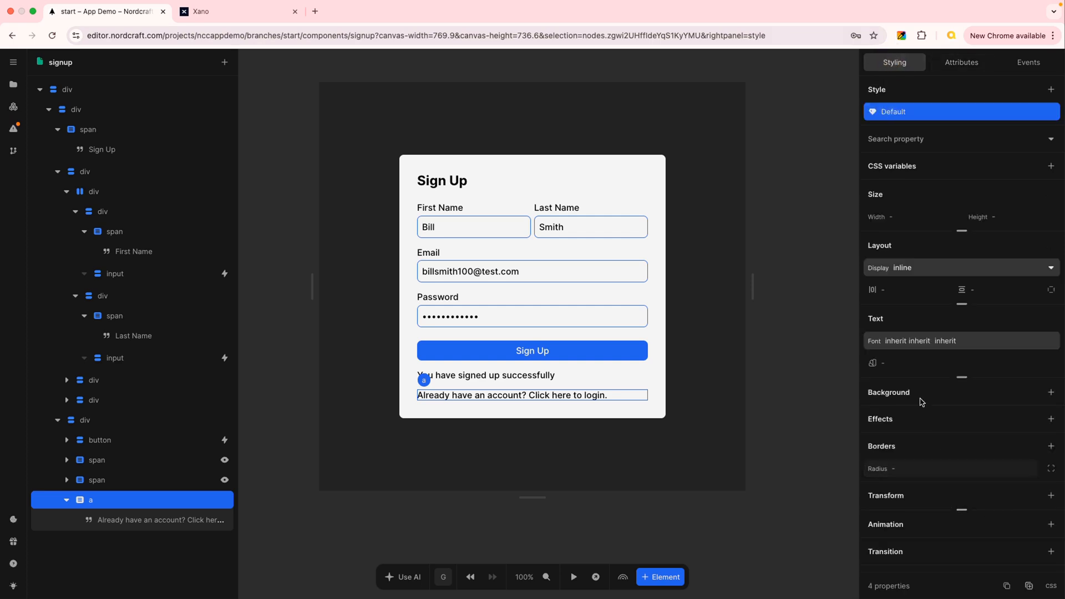
{"action": "left_click", "coordinate": [914, 341]}
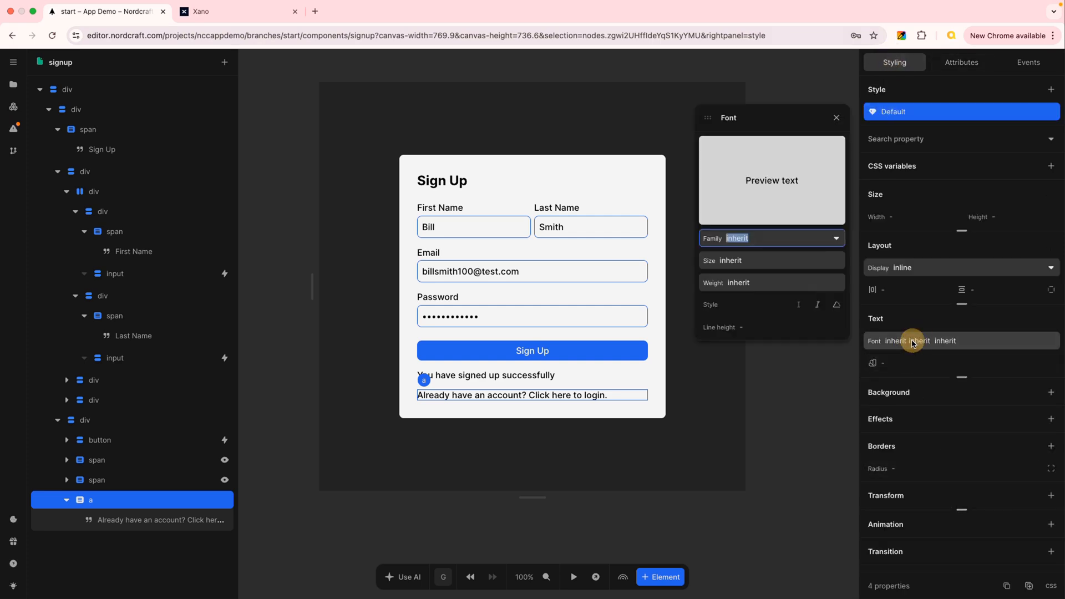
{"action": "left_click", "coordinate": [745, 261]}
{"action": "type", "text": "fon"}
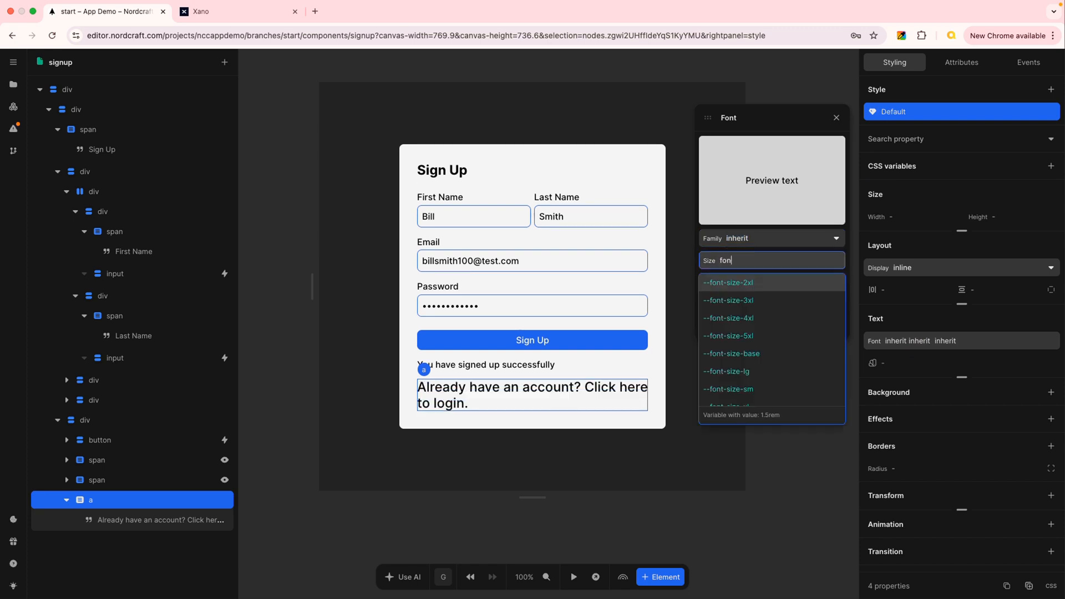
{"action": "type", "text": "t"}
{"action": "left_click", "coordinate": [763, 390]}
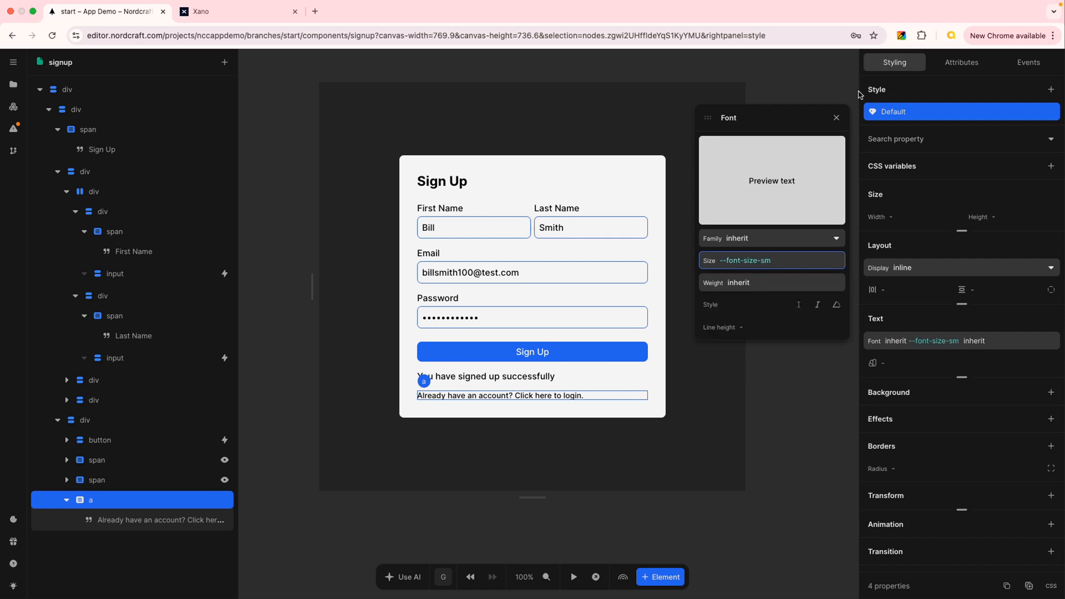
{"action": "left_click", "coordinate": [837, 118]}
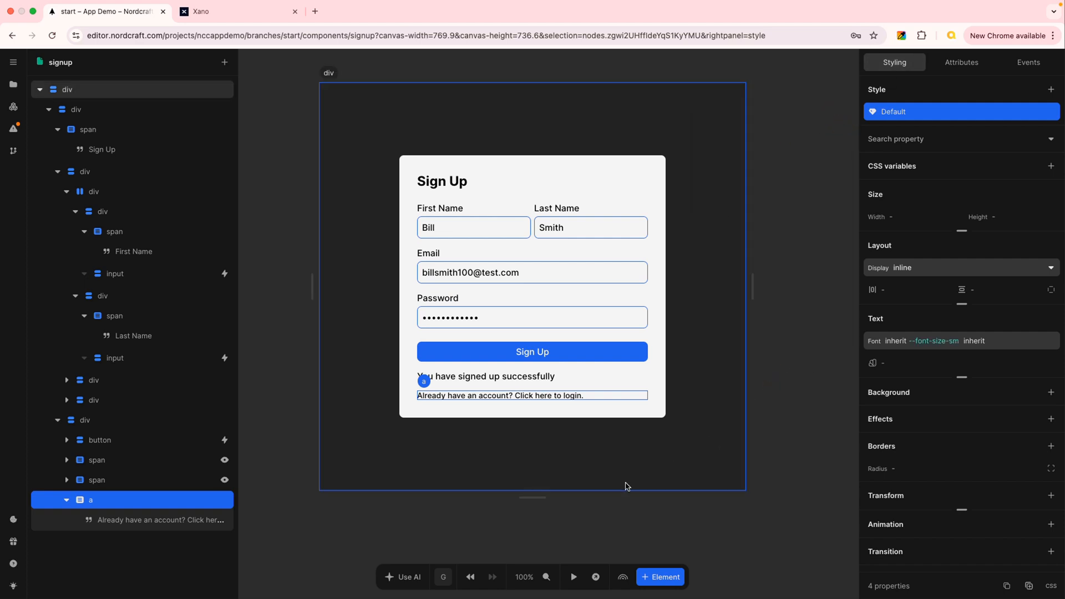
Set the link element's href attribute to /login.
{"action": "left_click", "coordinate": [131, 505]}
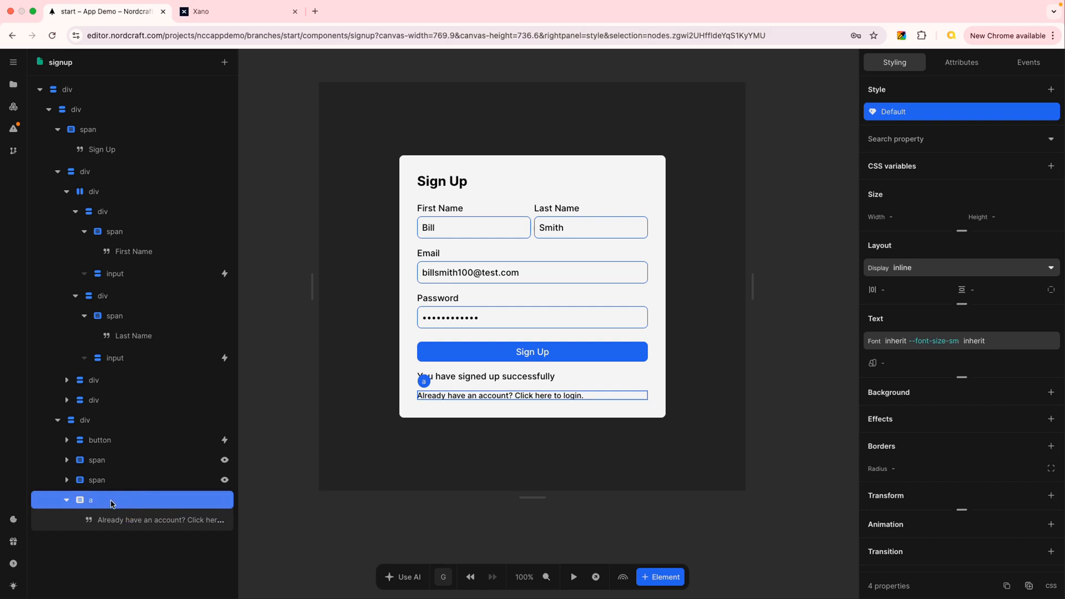
{"action": "left_click", "coordinate": [967, 66]}
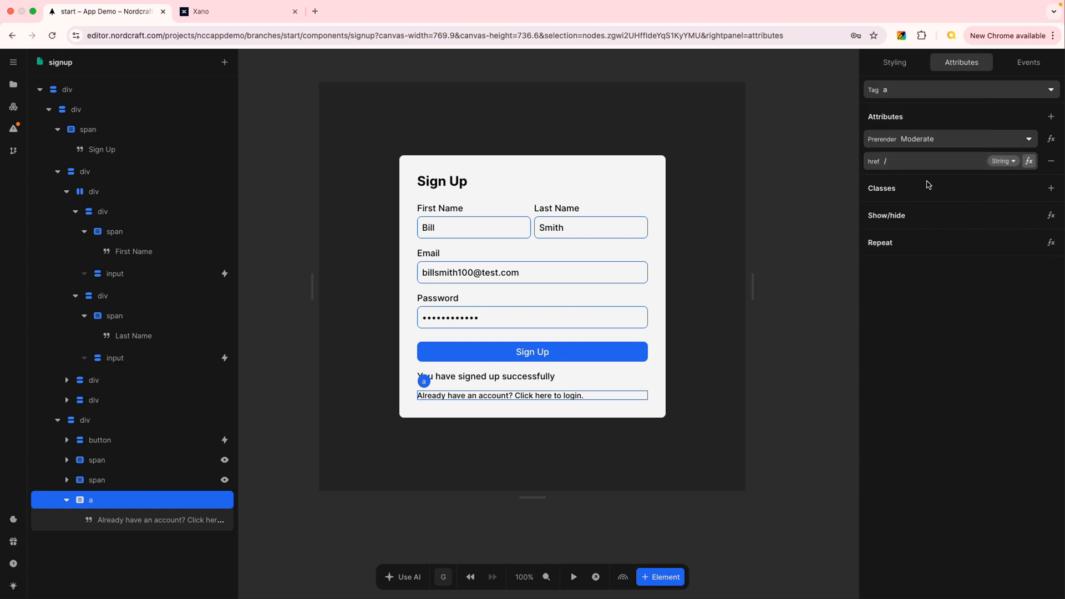
{"action": "left_click", "coordinate": [893, 161]}
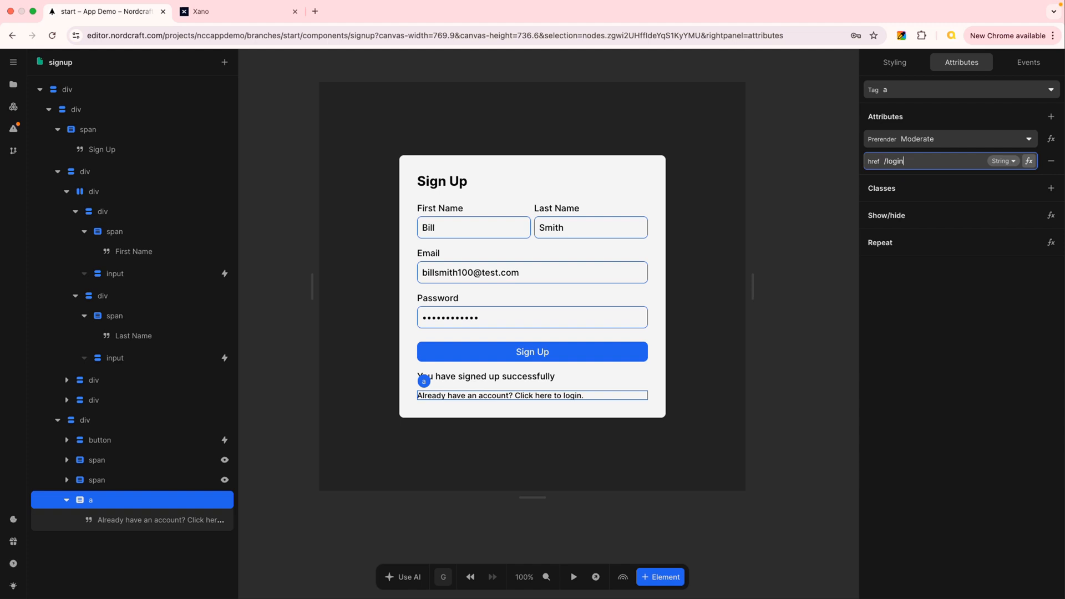
{"action": "key", "text": "Return"}
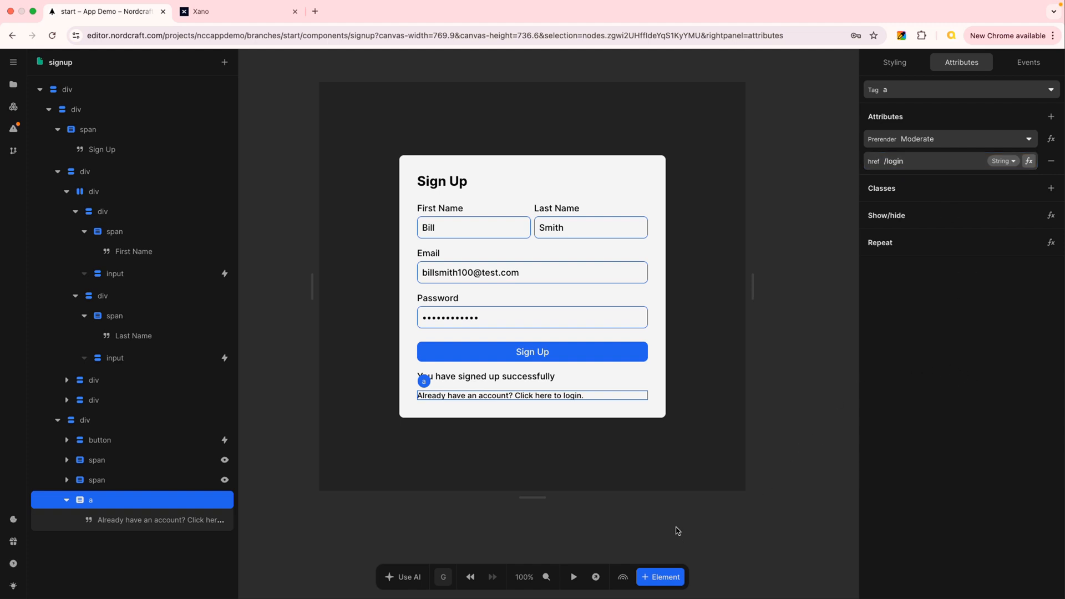
Preview the signup page in a new tab and test its login link, going back to signup before returning to the editor.
{"action": "left_click", "coordinate": [596, 578]}
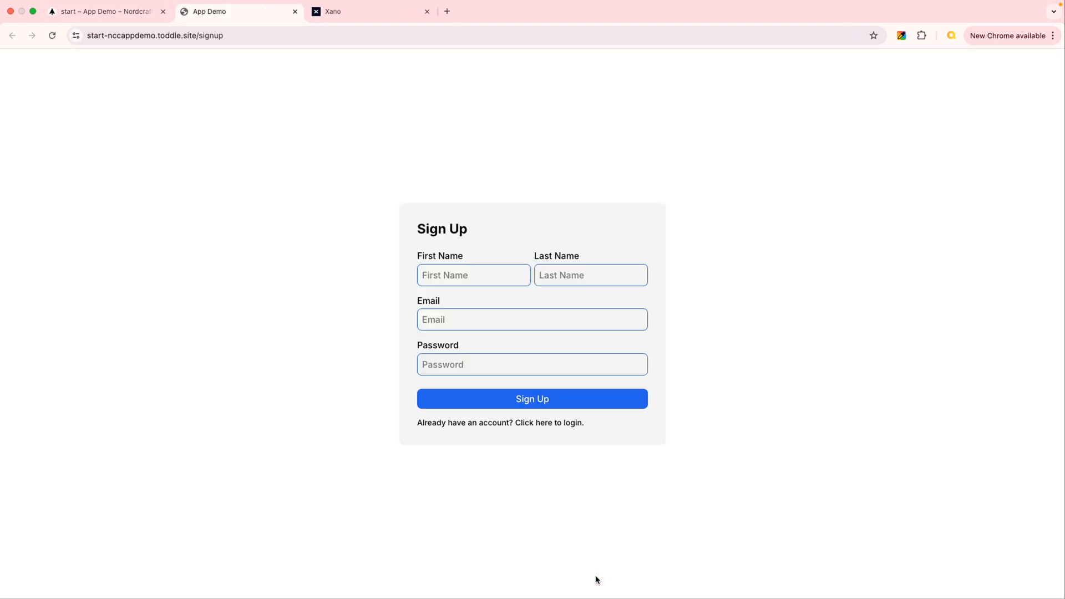
{"action": "left_click", "coordinate": [517, 424]}
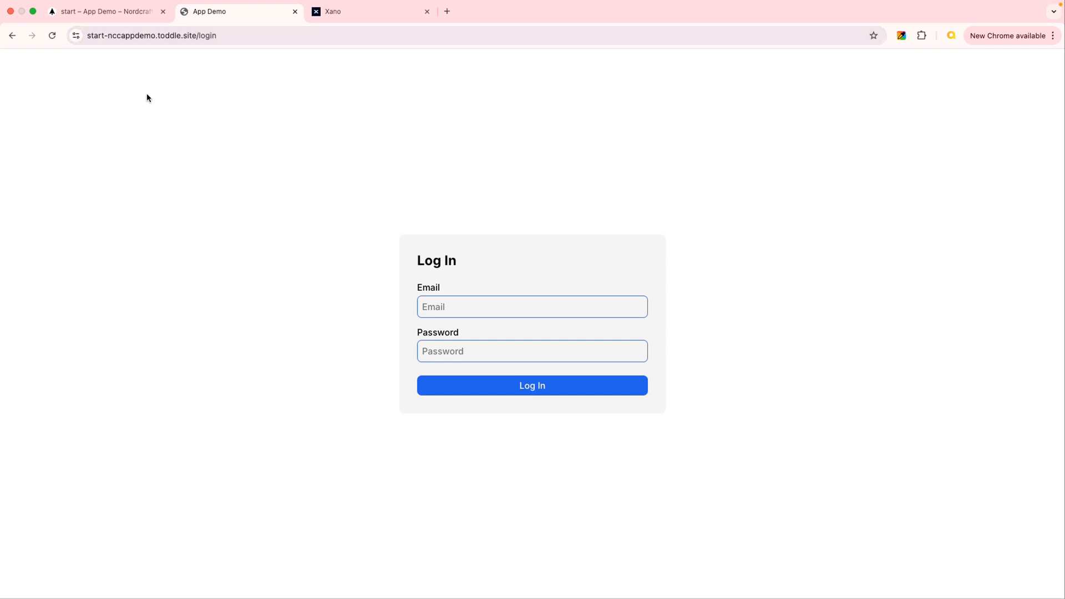
{"action": "left_click", "coordinate": [125, 13]}
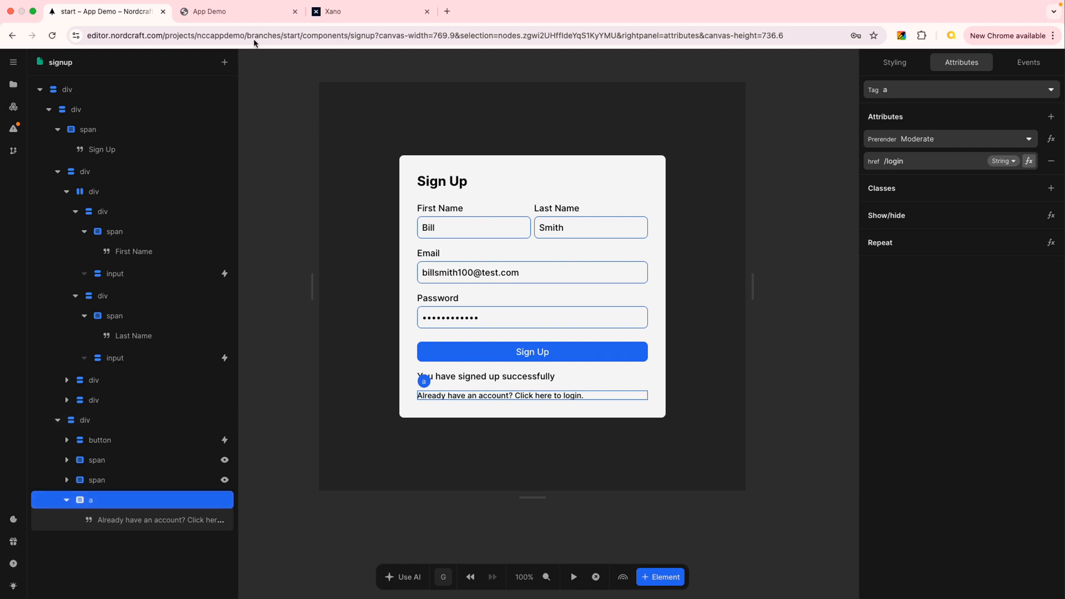
{"action": "left_click", "coordinate": [228, 11]}
{"action": "left_click", "coordinate": [13, 35]}
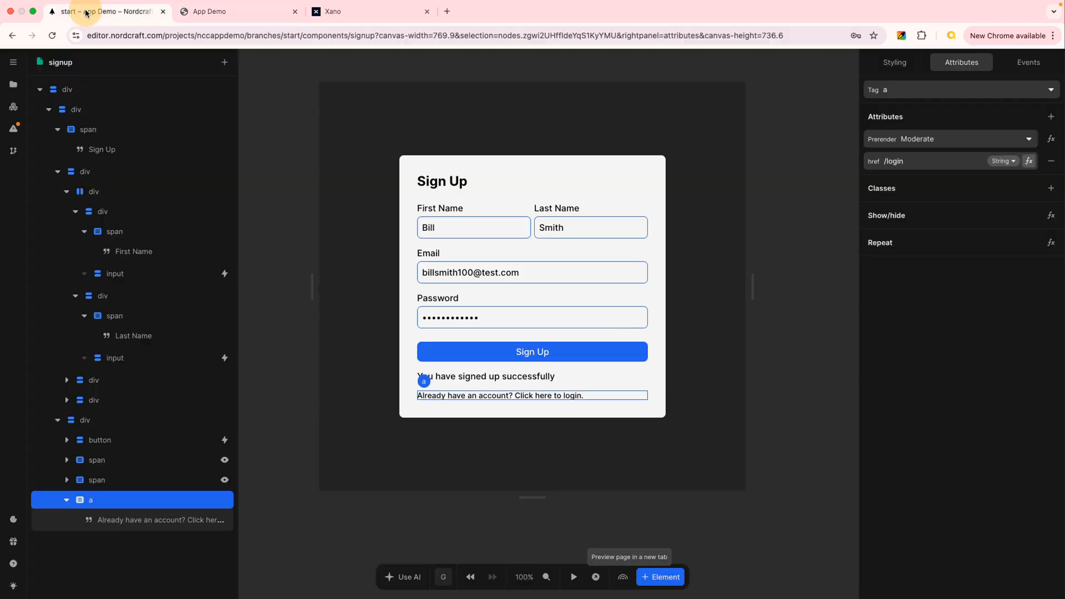
{"action": "left_click", "coordinate": [86, 12]}
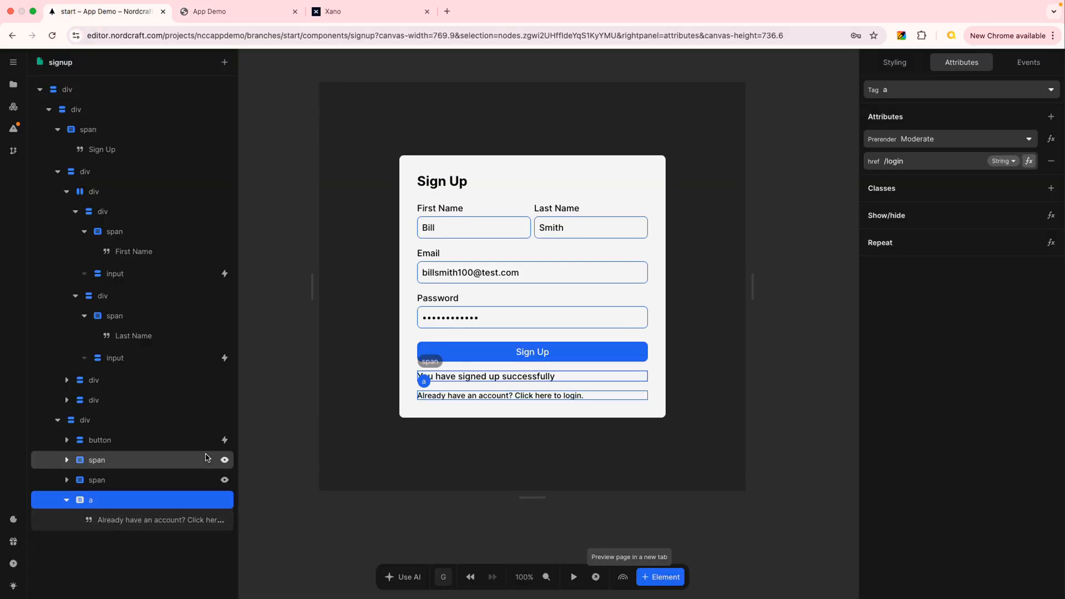
Add a style variant with the Hover pseudo-class to the login link.
{"action": "left_click", "coordinate": [895, 62]}
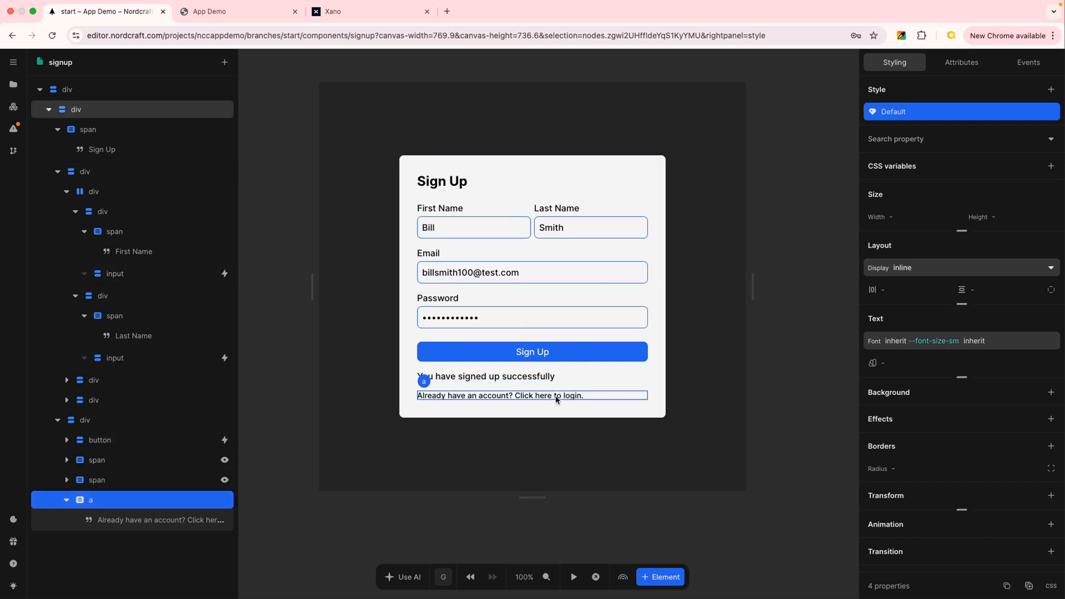
{"action": "left_click", "coordinate": [1051, 90]}
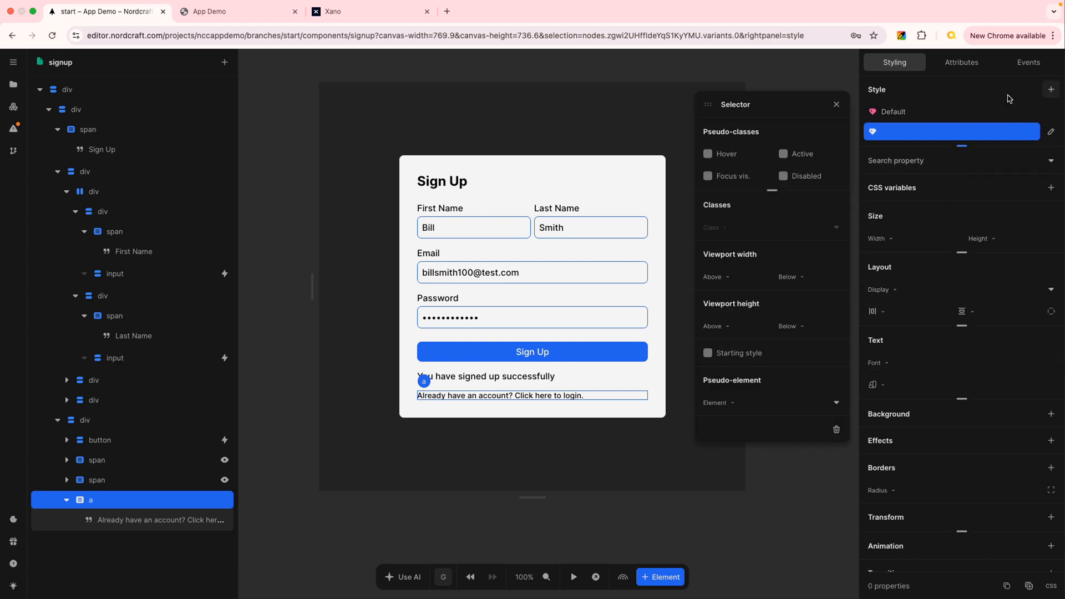
{"action": "left_click", "coordinate": [709, 155]}
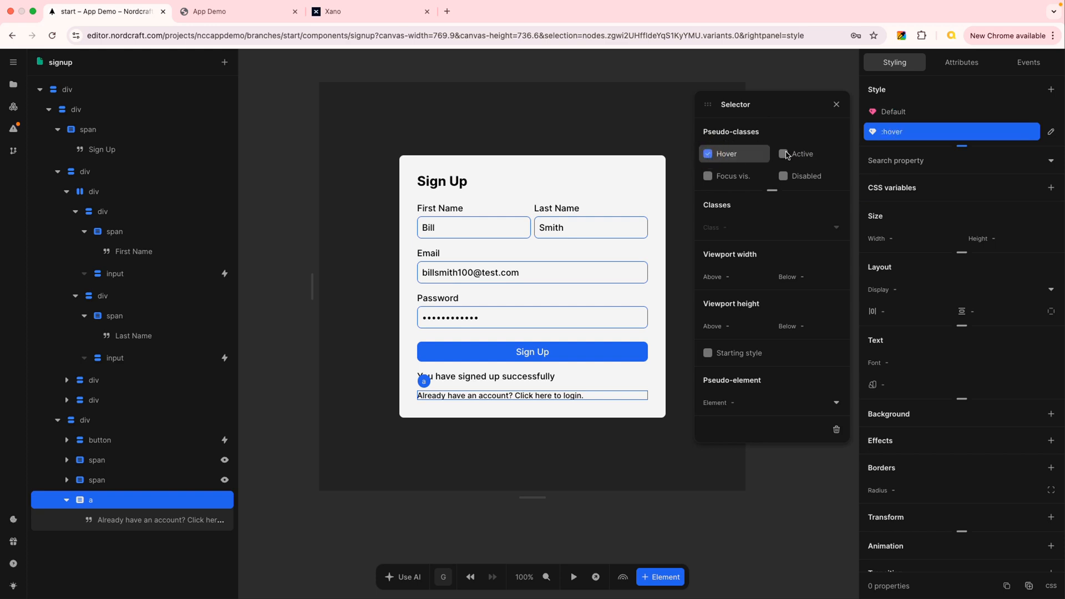
{"action": "left_click", "coordinate": [837, 106]}
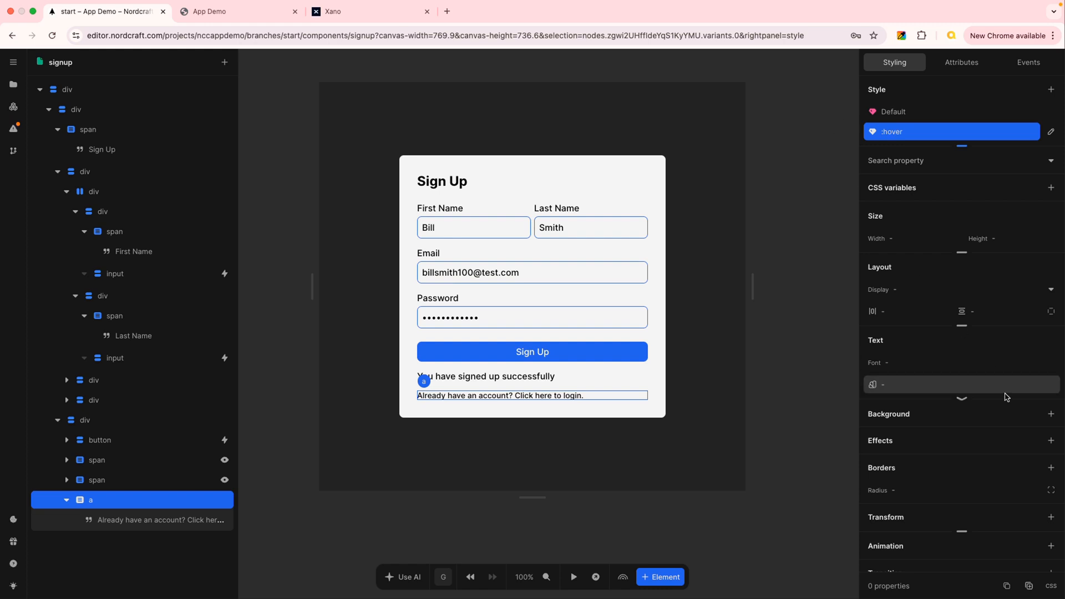
Set the link's text color in the hover variant to --blue-600.
{"action": "left_click", "coordinate": [902, 388]}
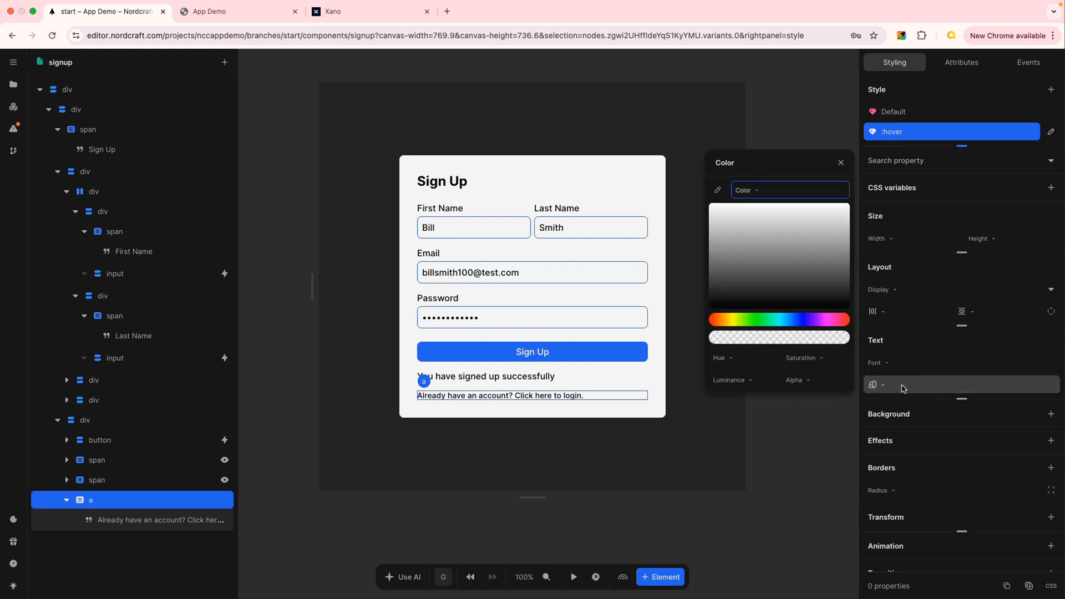
{"action": "type", "text": "blue"}
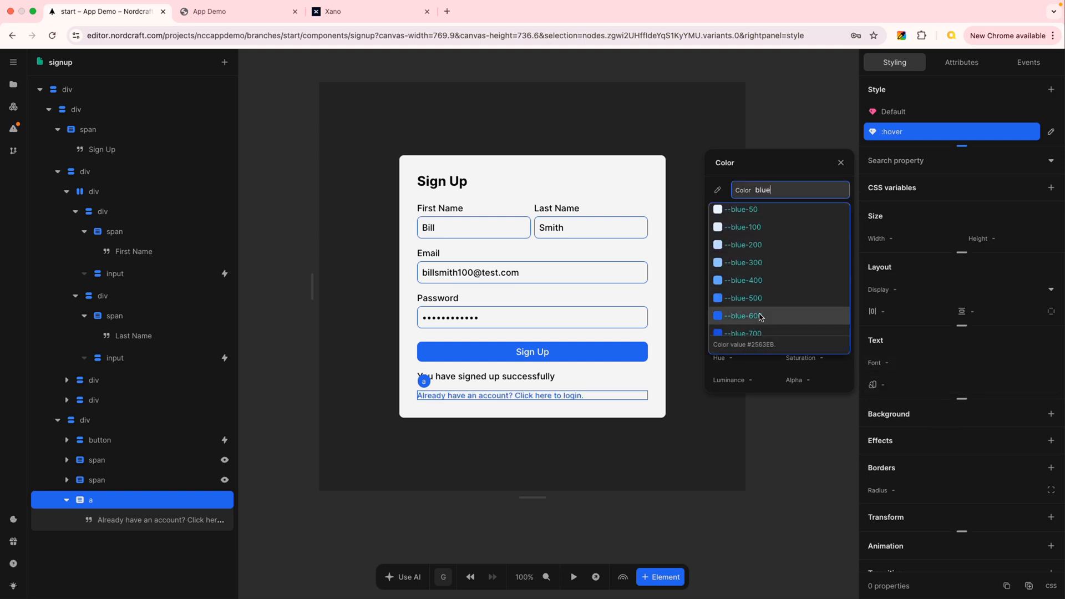
{"action": "left_click", "coordinate": [757, 314]}
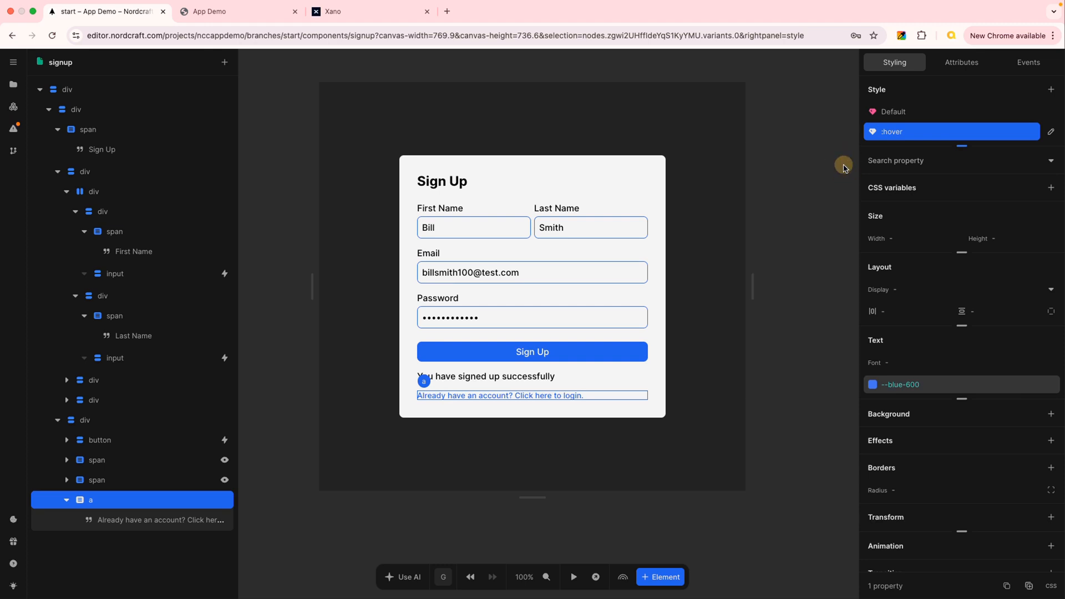
{"action": "left_click", "coordinate": [841, 163]}
Set the text decoration line of the link's hover variant to underline.
{"action": "left_click", "coordinate": [962, 401]}
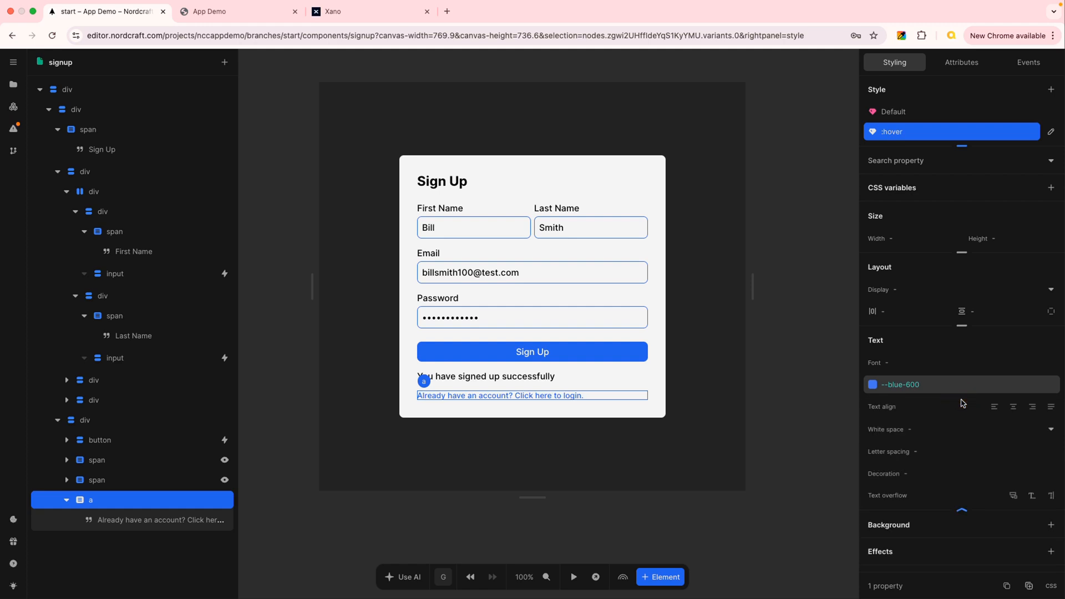
{"action": "left_click", "coordinate": [960, 474]}
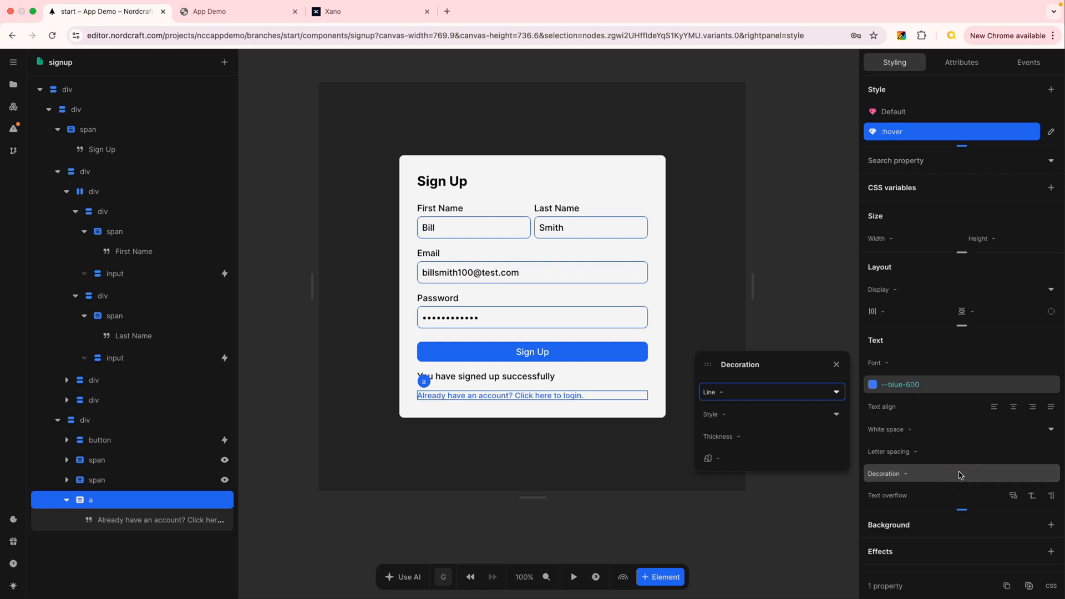
{"action": "left_click", "coordinate": [837, 392]}
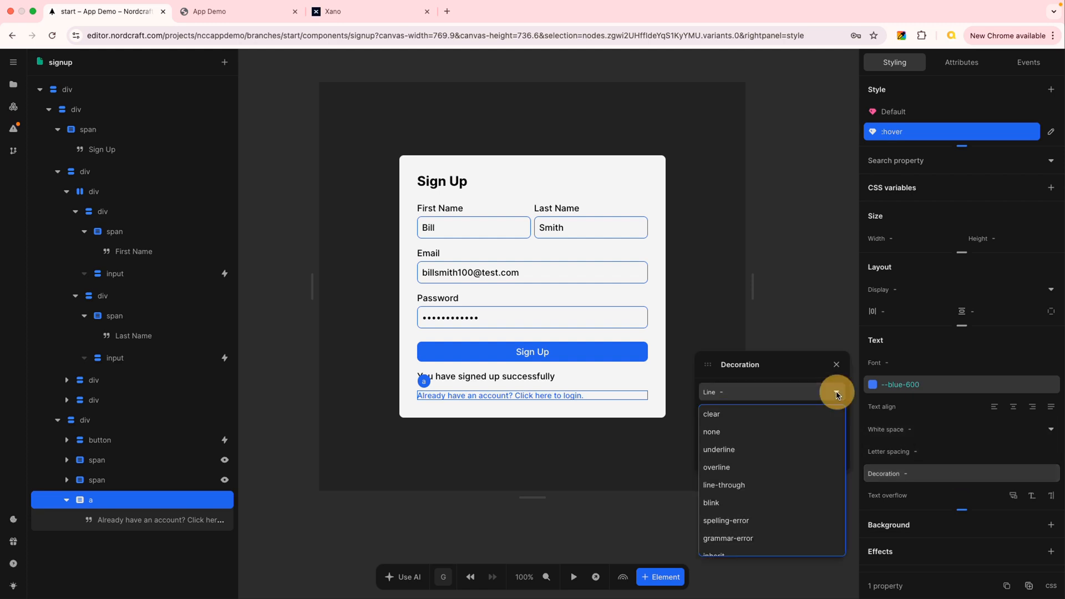
{"action": "left_click", "coordinate": [738, 451]}
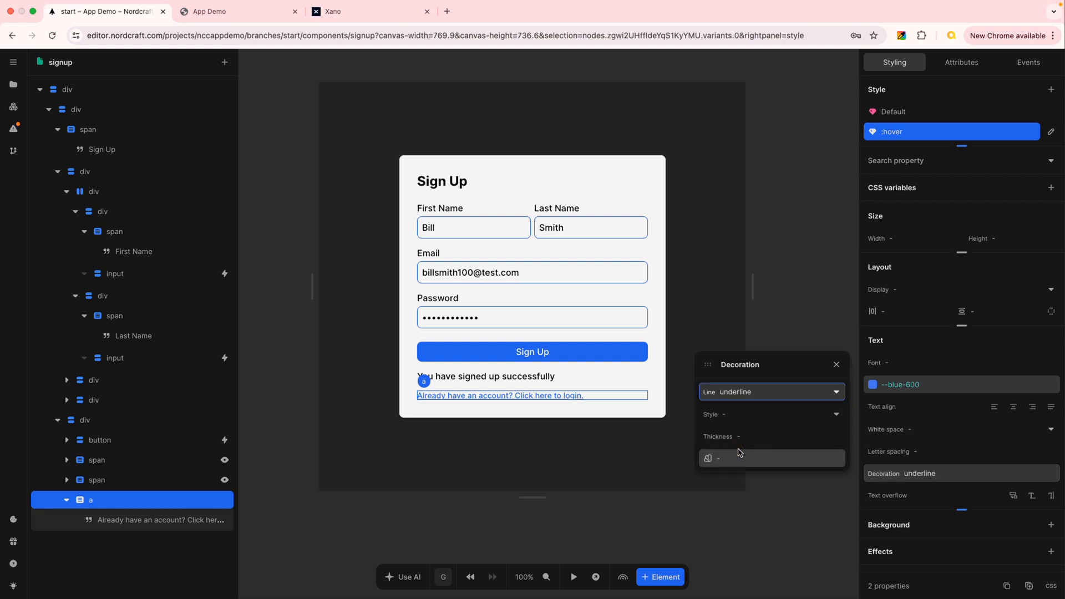
{"action": "left_click", "coordinate": [837, 365]}
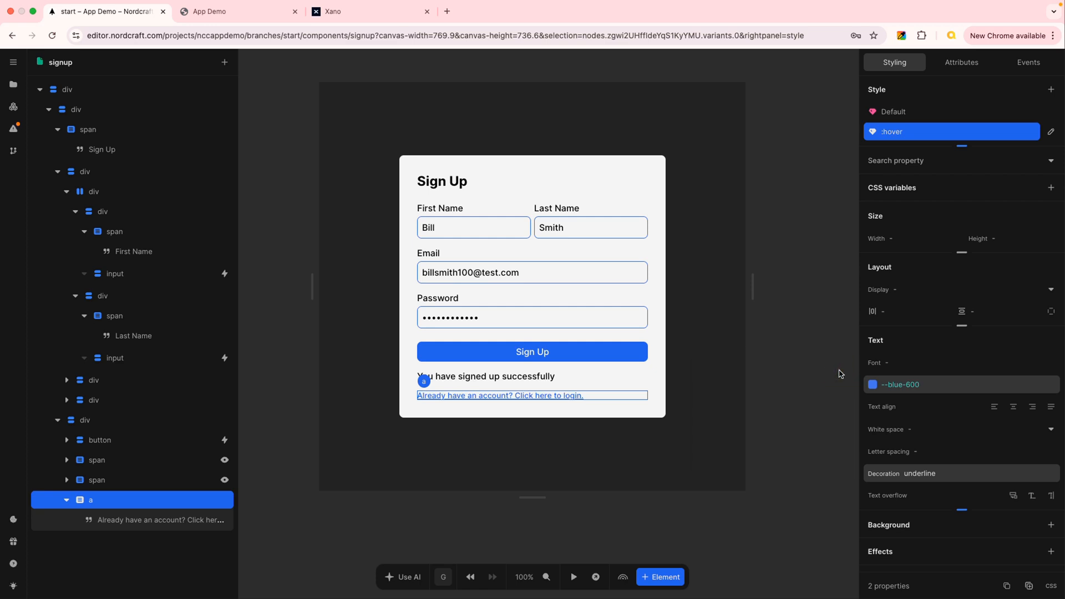
Switch between the login link's default and hover variants to compare their appearance.
{"action": "left_click", "coordinate": [917, 115]}
{"action": "left_click", "coordinate": [921, 133]}
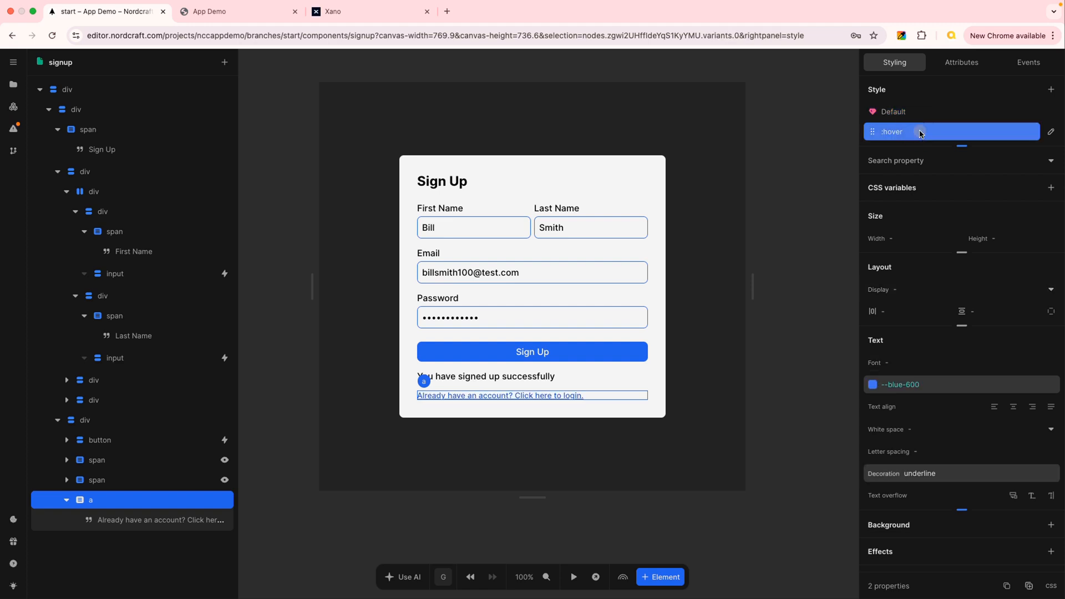
{"action": "left_click", "coordinate": [921, 112]}
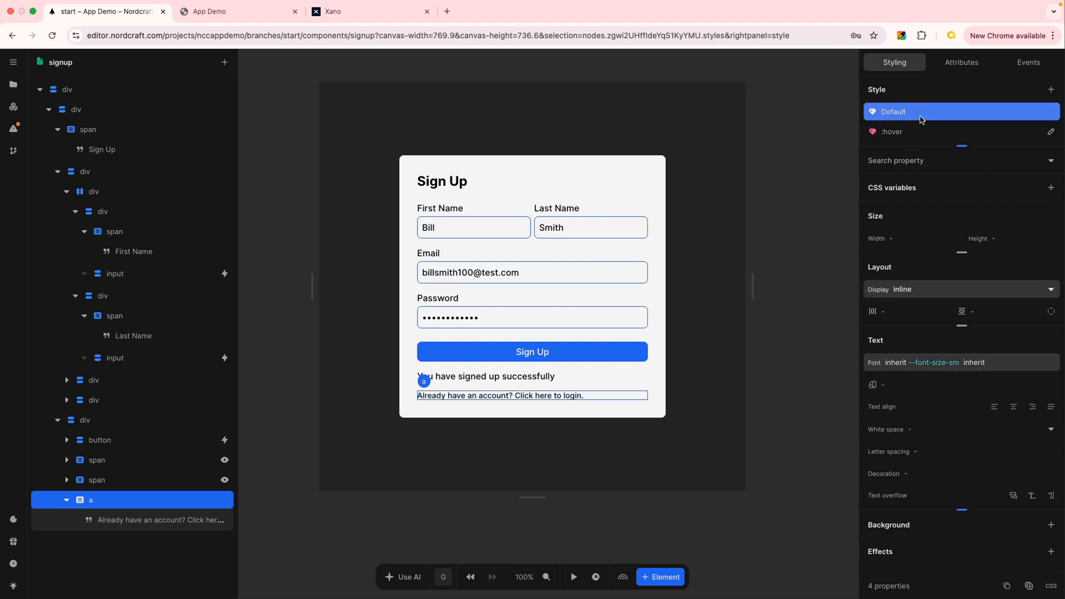
Go to the live signup page, dismiss the split view suggestion and test the link to the login page.
{"action": "left_click", "coordinate": [249, 9]}
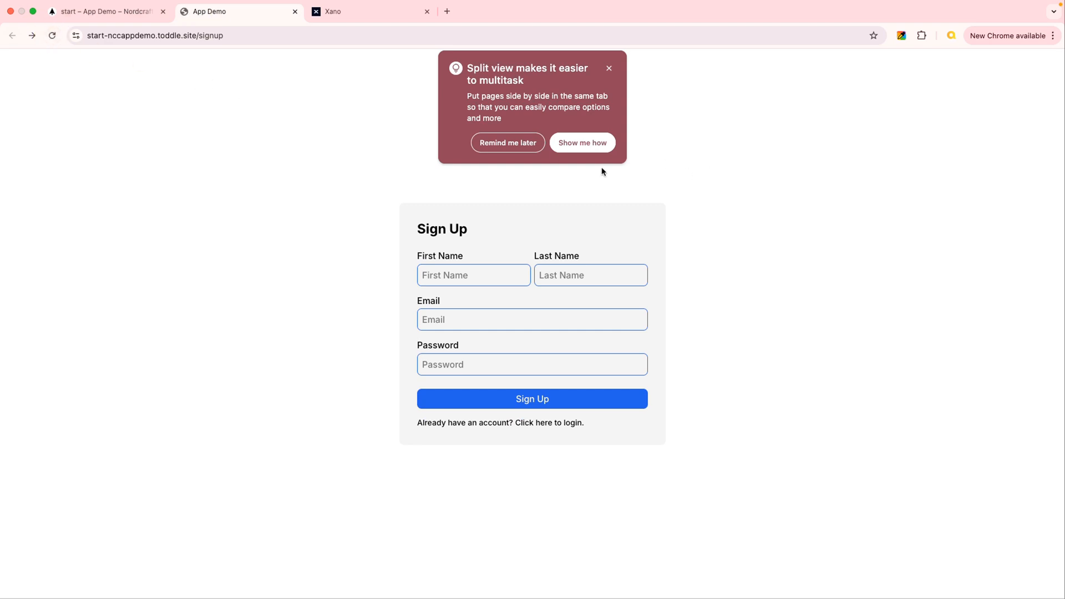
{"action": "left_click", "coordinate": [508, 142]}
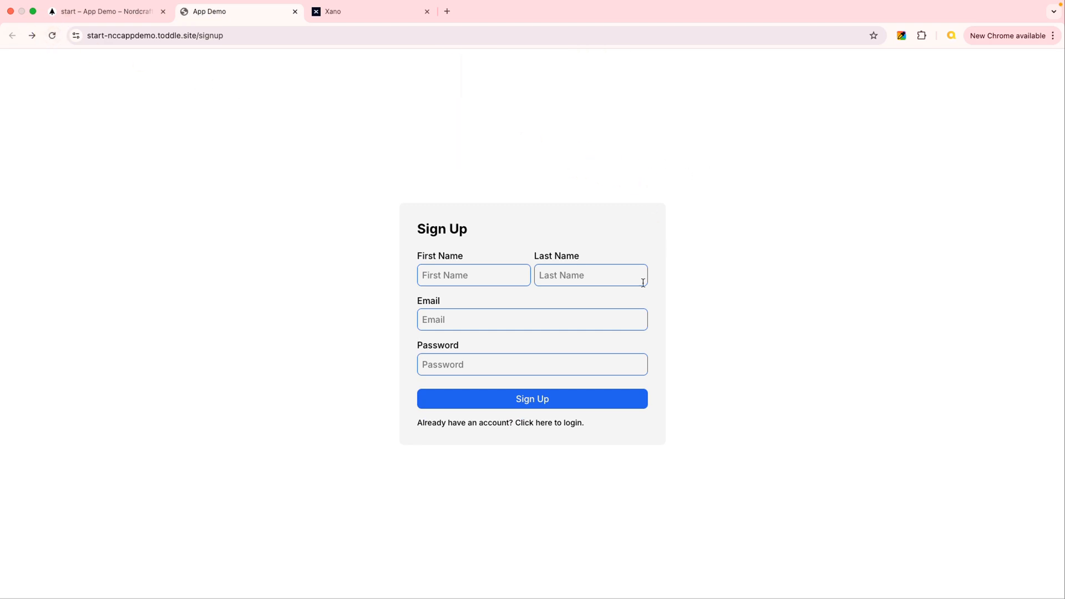
{"action": "left_click", "coordinate": [534, 424]}
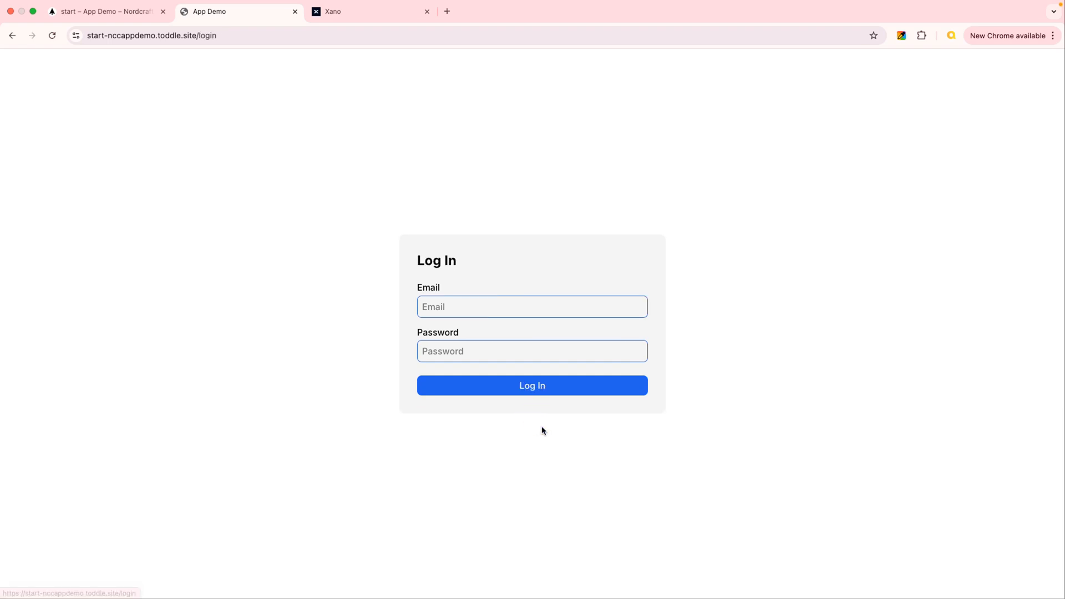
Return to the Nordcraft editor, copy the signup page's login link element and open the login page.
{"action": "left_click", "coordinate": [135, 23]}
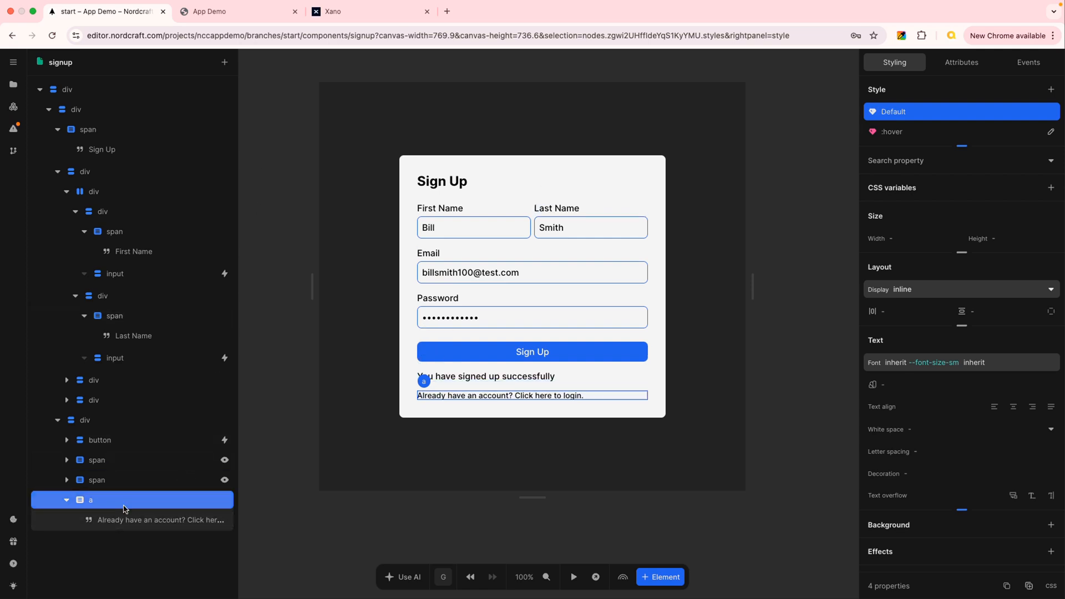
{"action": "right_click", "coordinate": [155, 503]}
{"action": "left_click", "coordinate": [197, 443]}
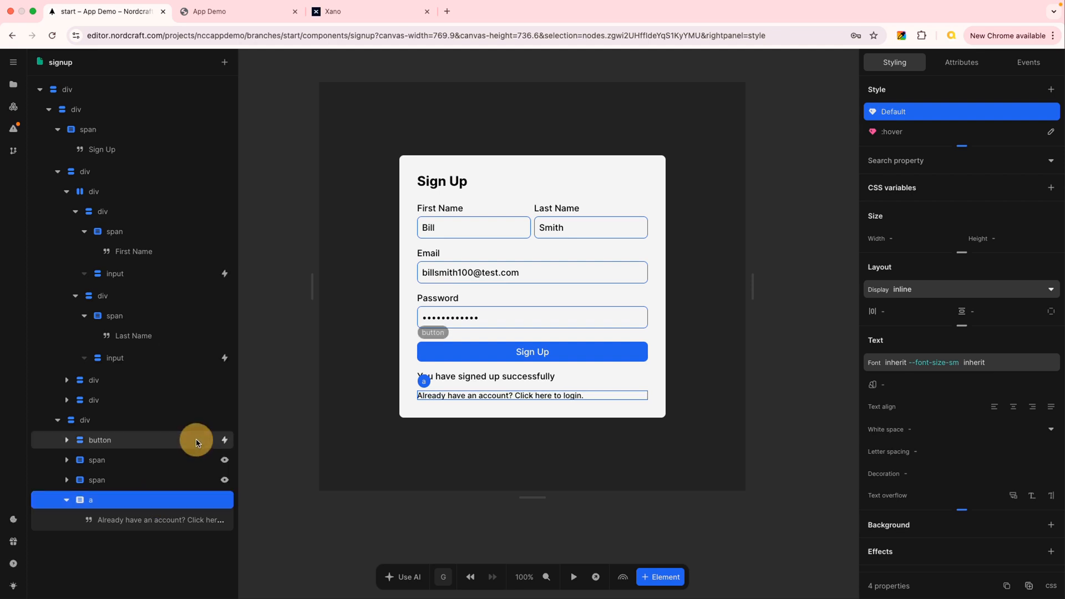
{"action": "left_click", "coordinate": [13, 87]}
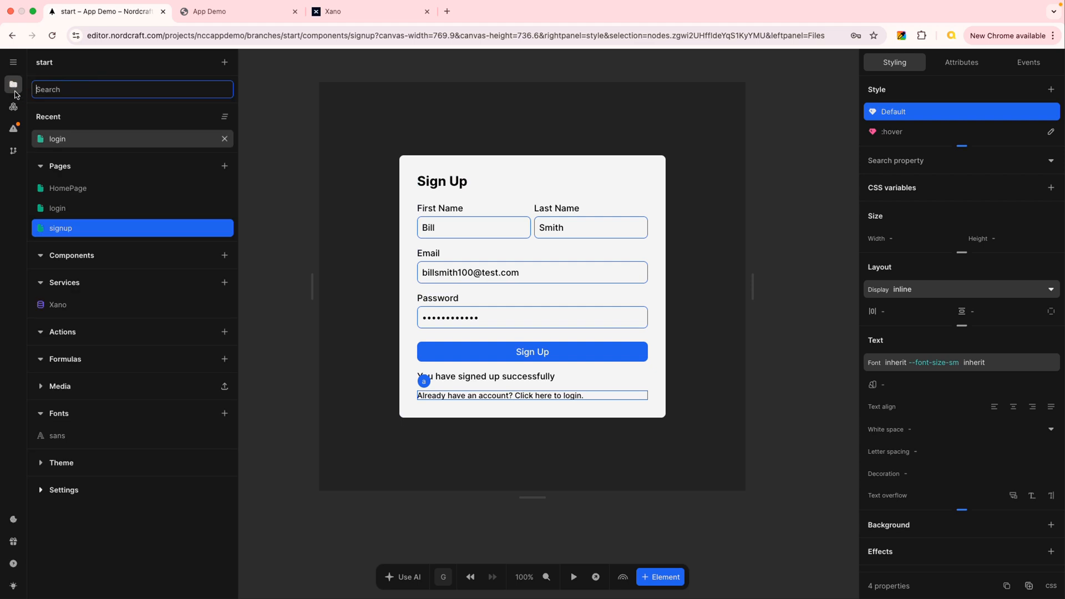
{"action": "left_click", "coordinate": [86, 210]}
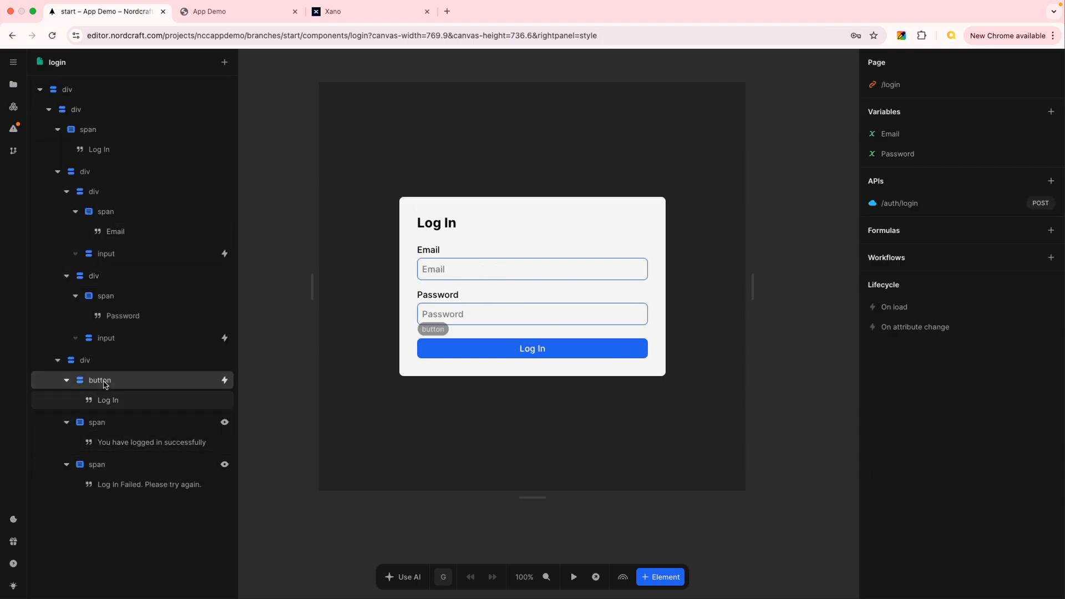
Paste the copied link into the div holding the Log In button and place it directly below the button.
{"action": "left_click", "coordinate": [66, 381]}
{"action": "left_click", "coordinate": [66, 401]}
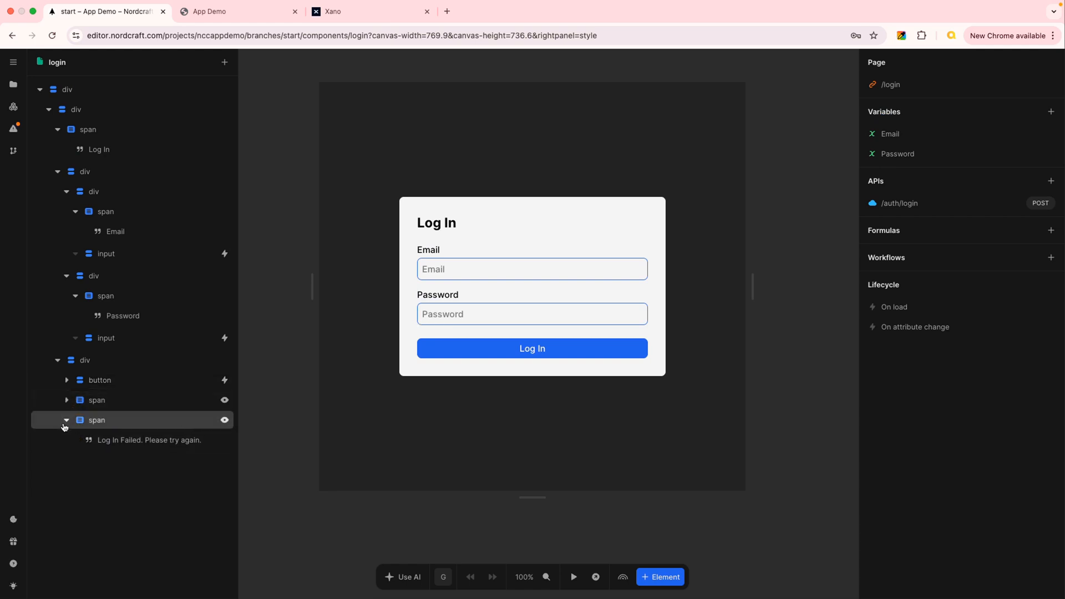
{"action": "left_click", "coordinate": [66, 420]}
{"action": "left_click", "coordinate": [97, 368]}
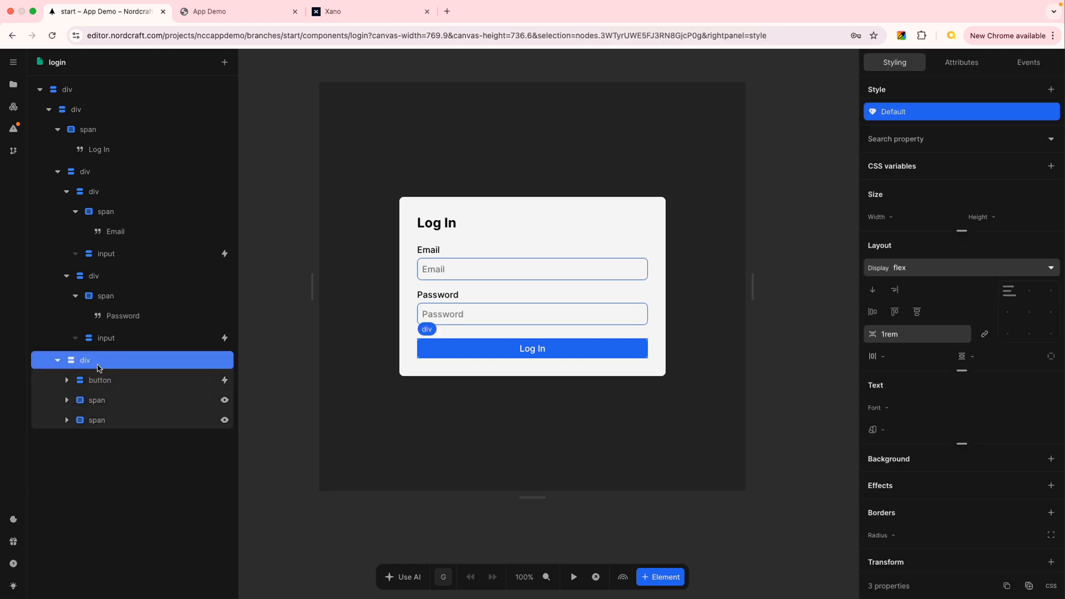
{"action": "key", "text": "super+v"}
{"action": "left_click_drag", "start_coordinate": [101, 444], "coordinate": [103, 394]}
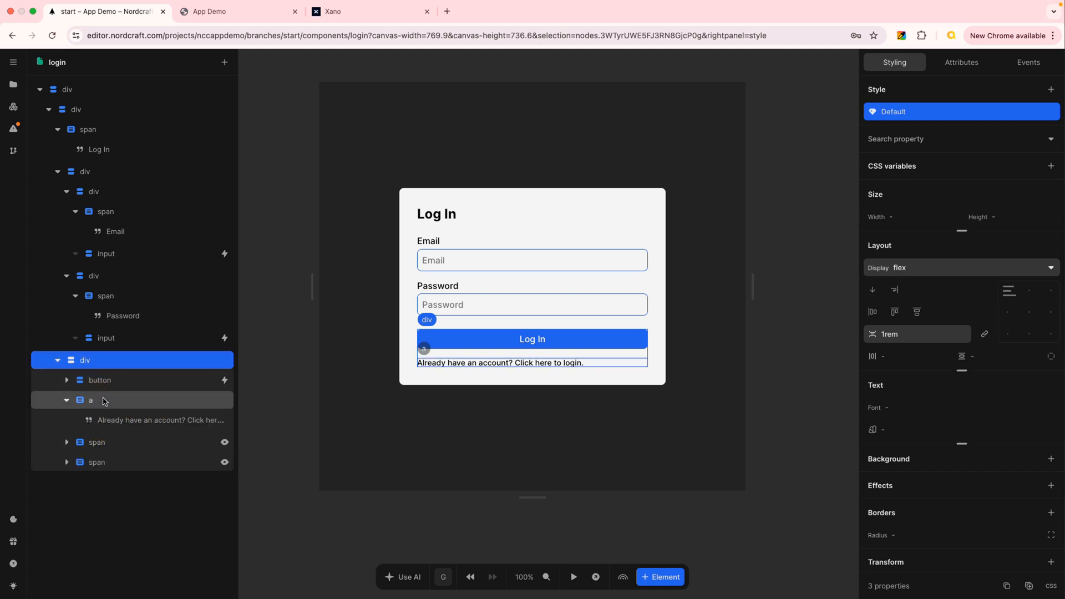
Change the pasted link's text to "Don't have an account? Click here to sign up.".
{"action": "left_click", "coordinate": [148, 422]}
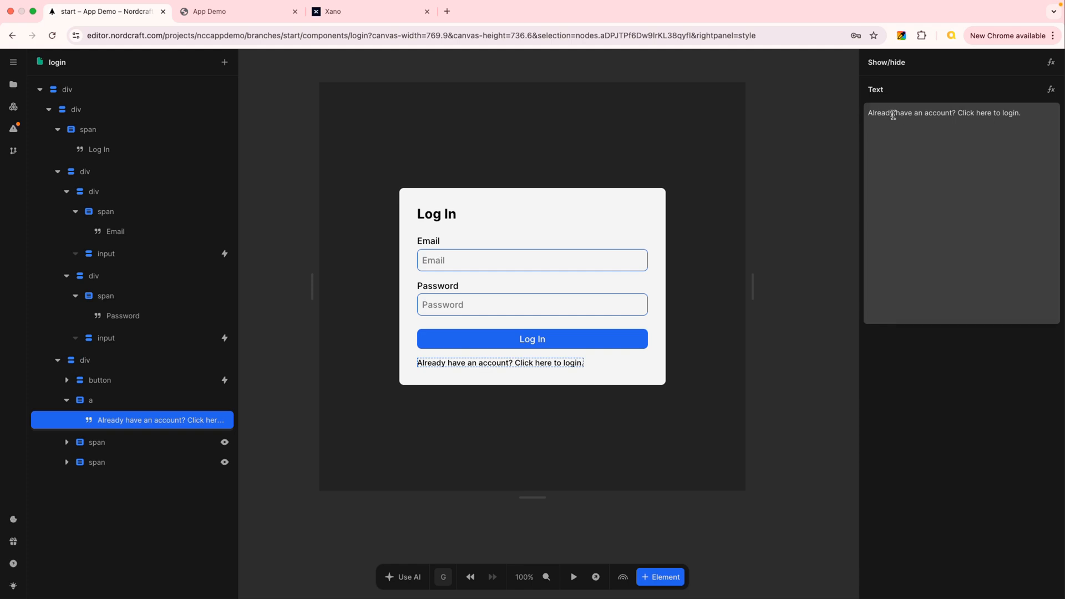
{"action": "left_click_drag", "start_coordinate": [869, 113], "coordinate": [1017, 118]}
{"action": "type", "text": "Don't"}
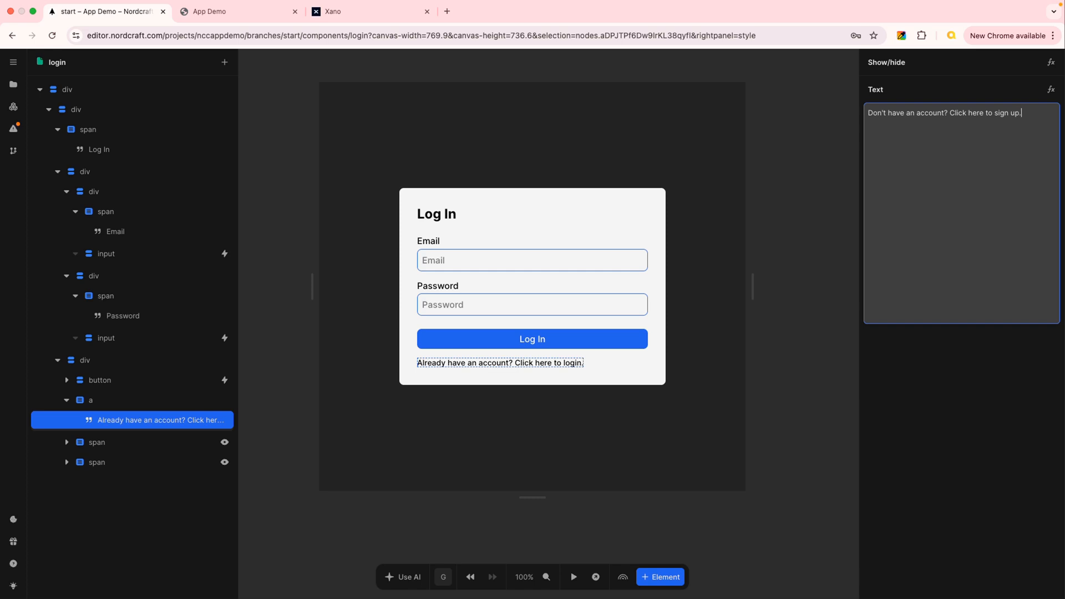
{"action": "key", "text": "Return"}
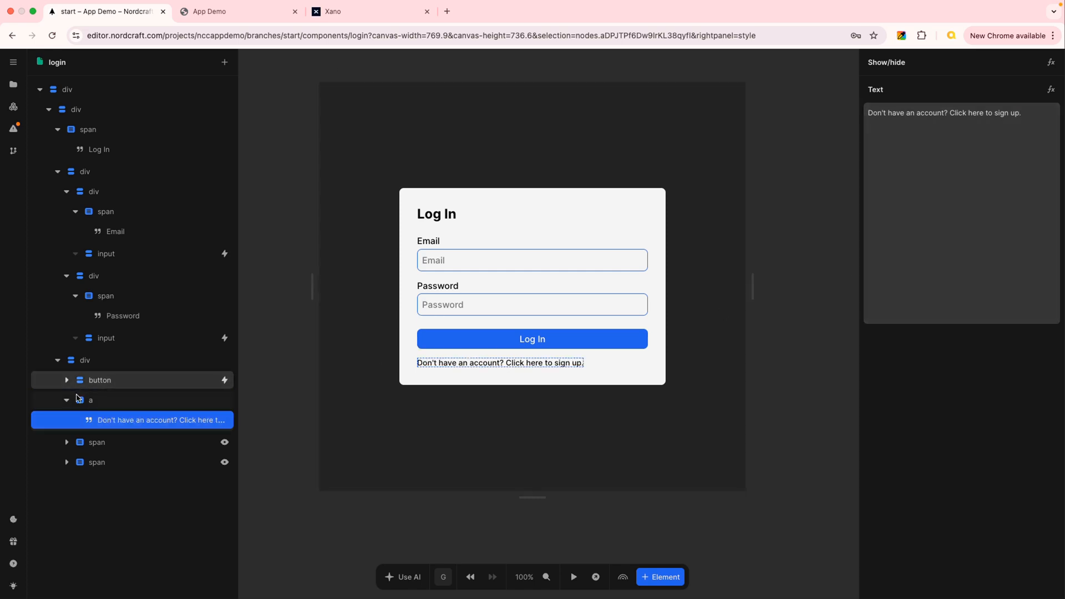
Set the href of the login page's link to /signup.
{"action": "left_click", "coordinate": [117, 404]}
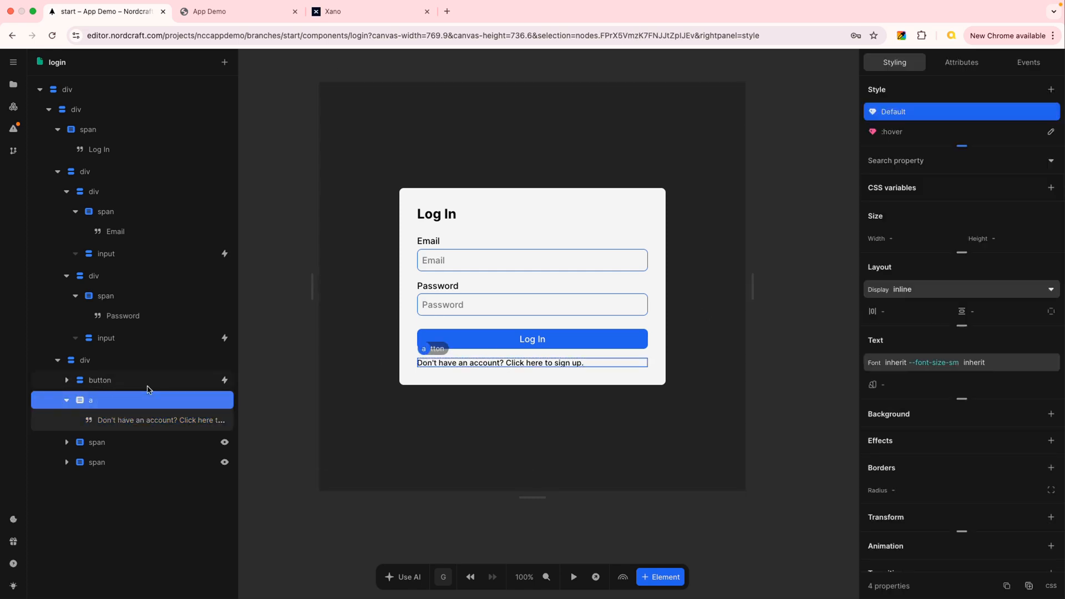
{"action": "left_click", "coordinate": [960, 64]}
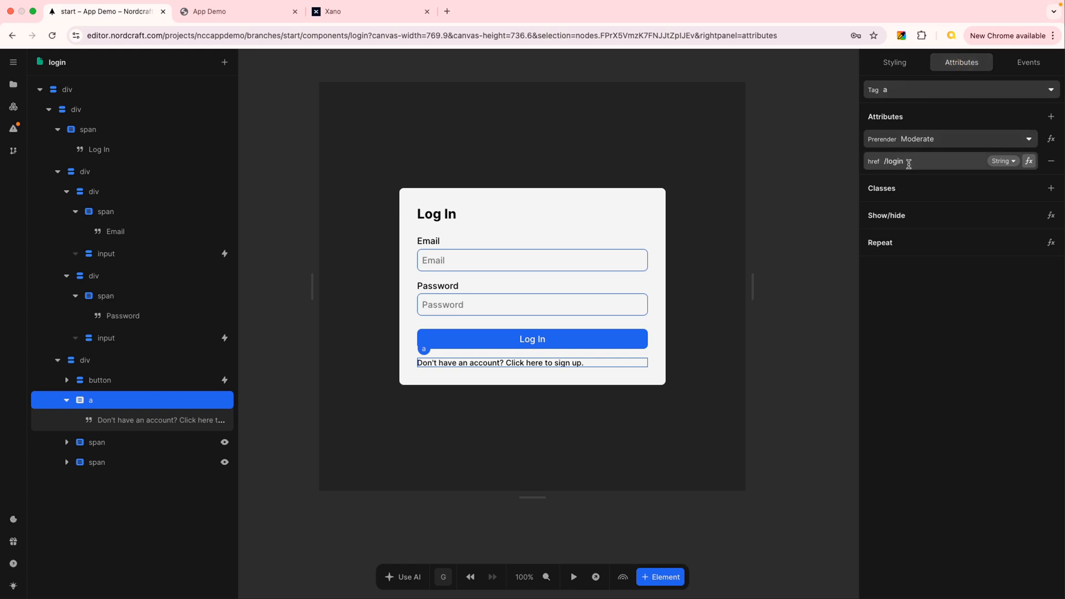
{"action": "left_click", "coordinate": [888, 161]}
{"action": "left_click", "coordinate": [916, 169]}
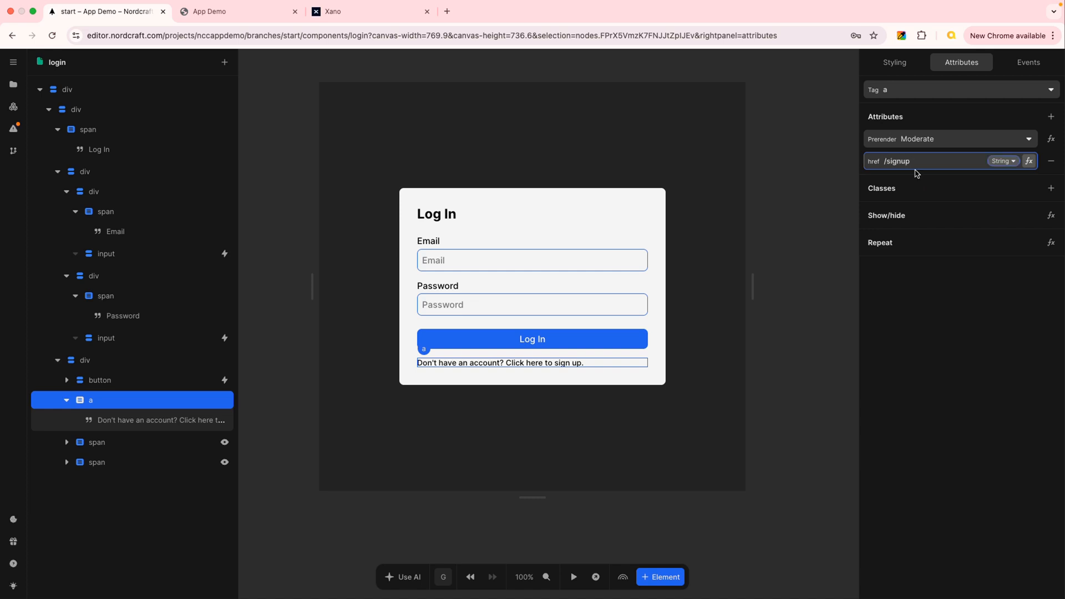
Reload the live login page and test the links between the login and signup pages in both directions.
{"action": "left_click", "coordinate": [233, 12]}
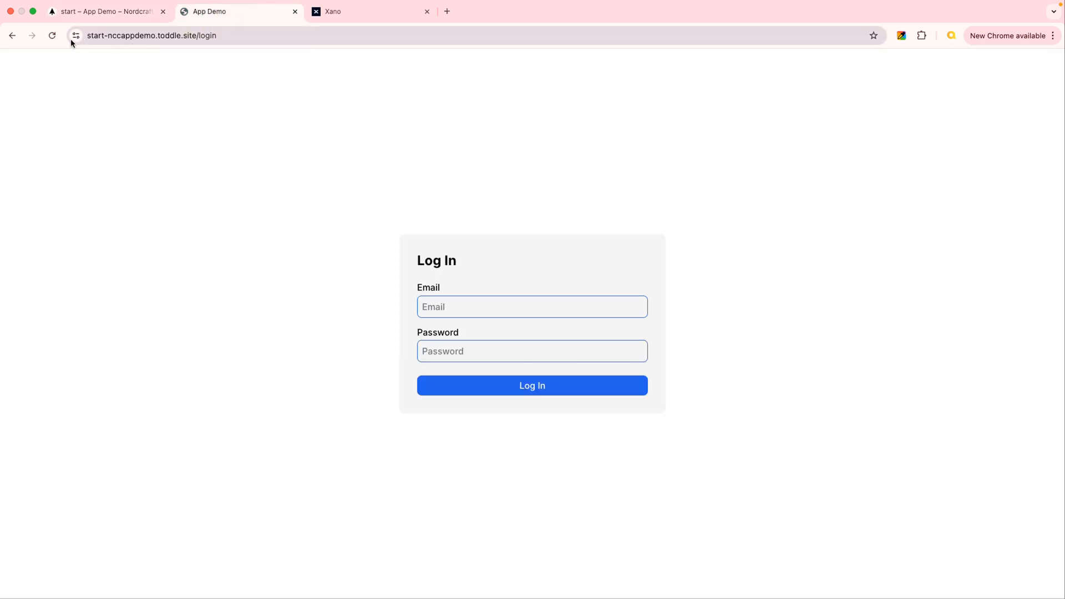
{"action": "left_click", "coordinate": [50, 37]}
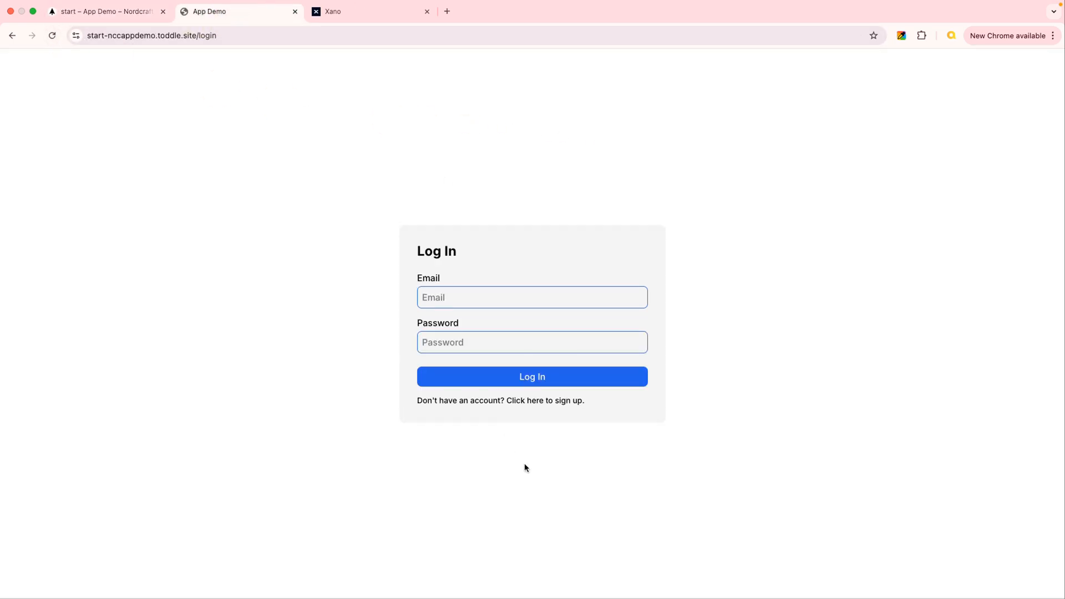
{"action": "left_click", "coordinate": [547, 406]}
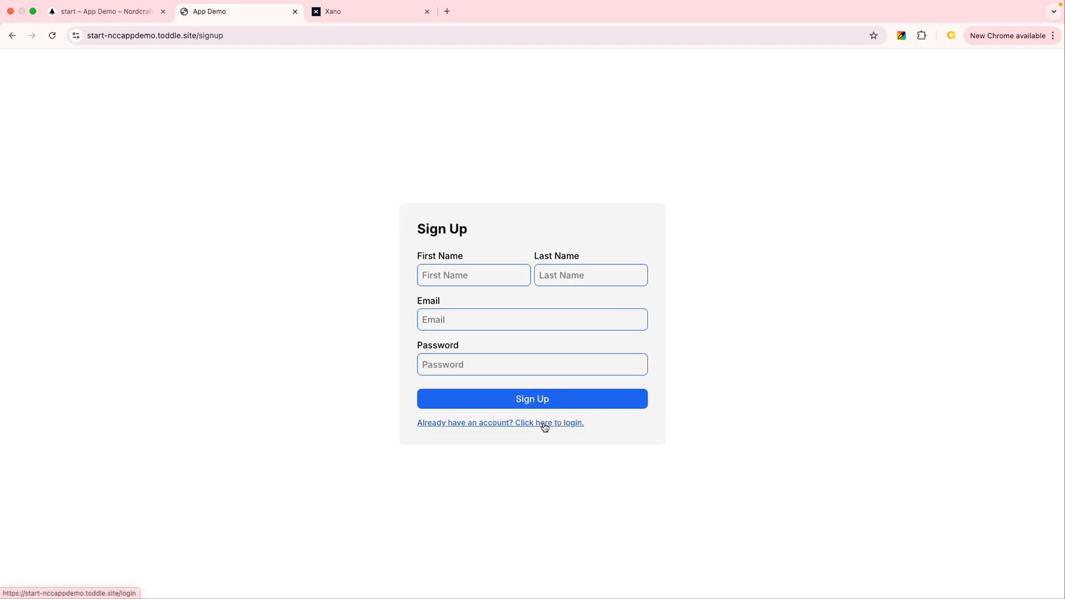
{"action": "left_click", "coordinate": [545, 424]}
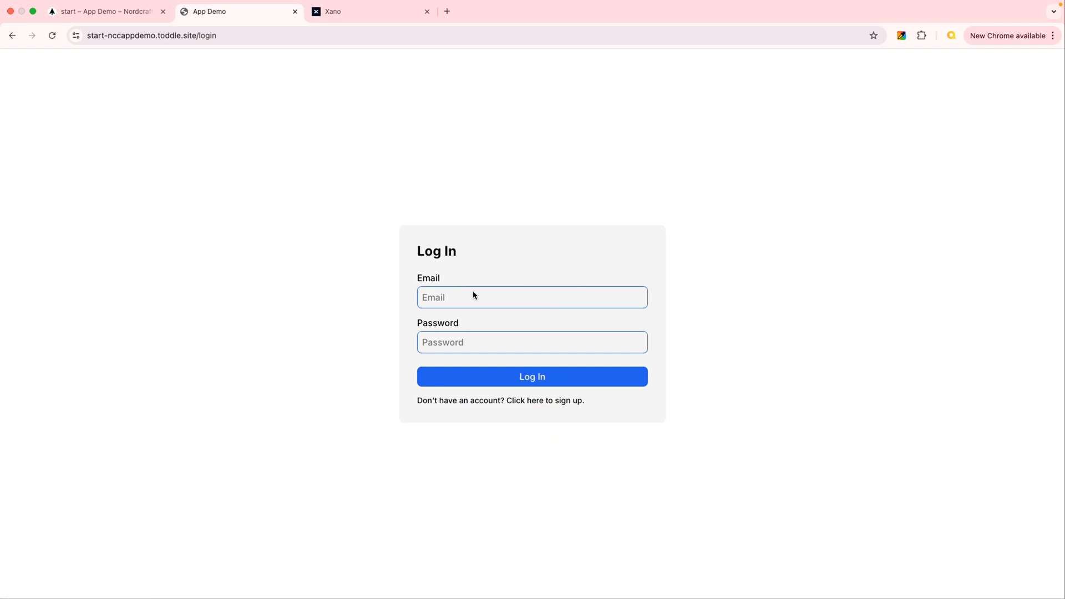
Back in the Nordcraft editor, add a span to the Log In button's container and place it between the button and the sign-up link.
{"action": "left_click", "coordinate": [105, 11]}
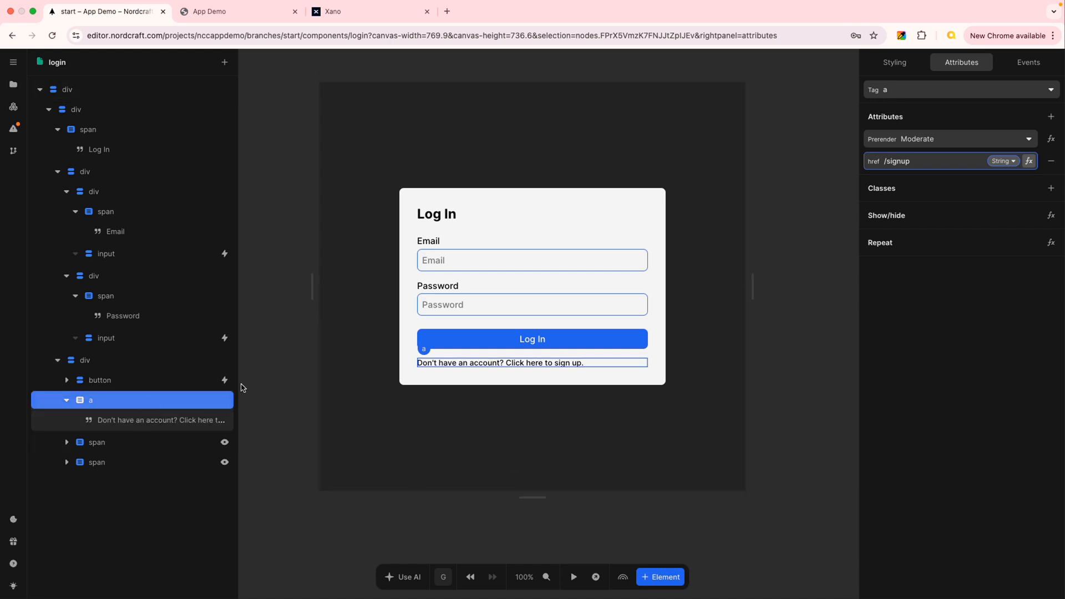
{"action": "mouse_move", "coordinate": [874, 165]}
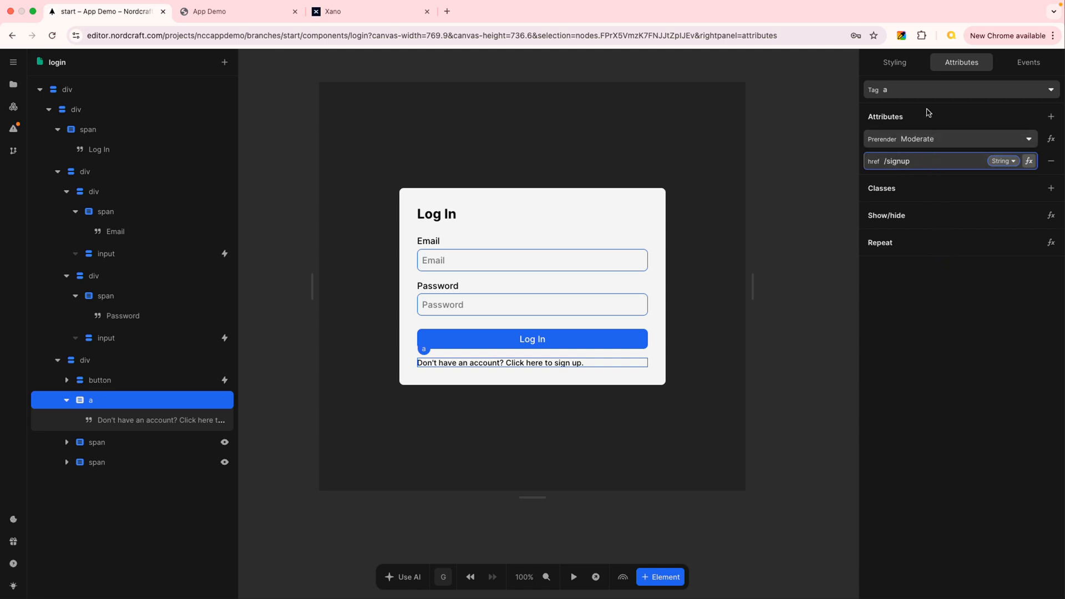
{"action": "left_click", "coordinate": [891, 65]}
{"action": "left_click", "coordinate": [119, 361]}
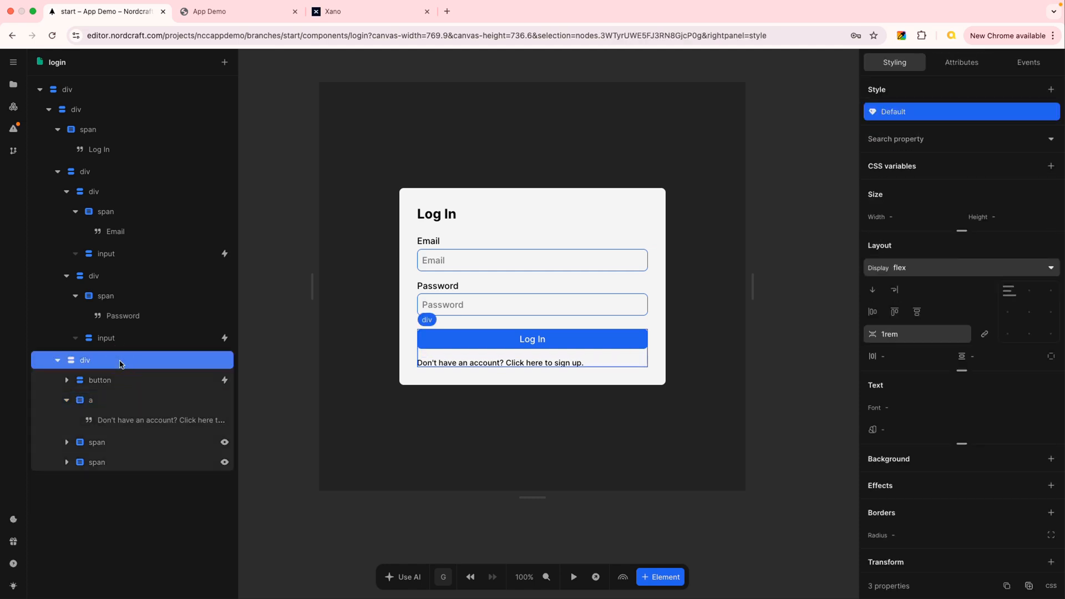
{"action": "type", "text": "a"}
{"action": "type", "text": "span"}
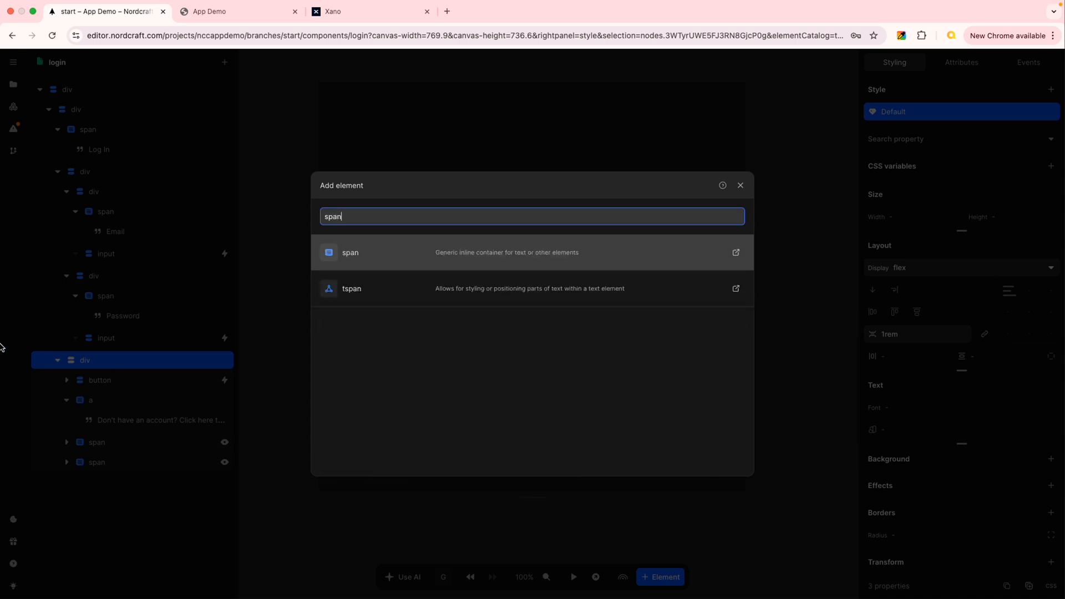
{"action": "left_click", "coordinate": [387, 254]}
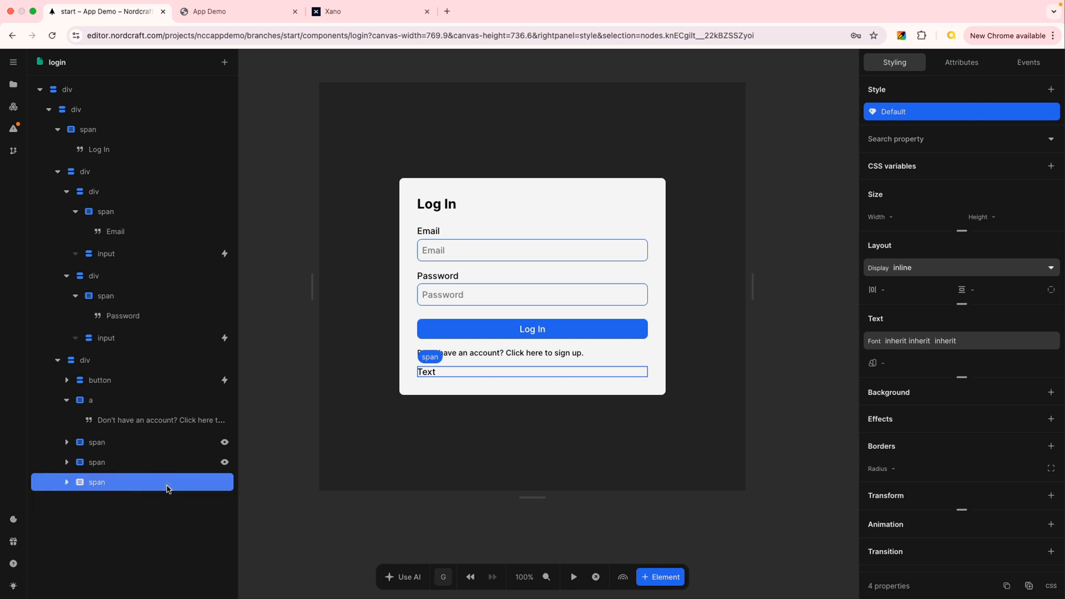
{"action": "left_click_drag", "start_coordinate": [161, 486], "coordinate": [153, 386]}
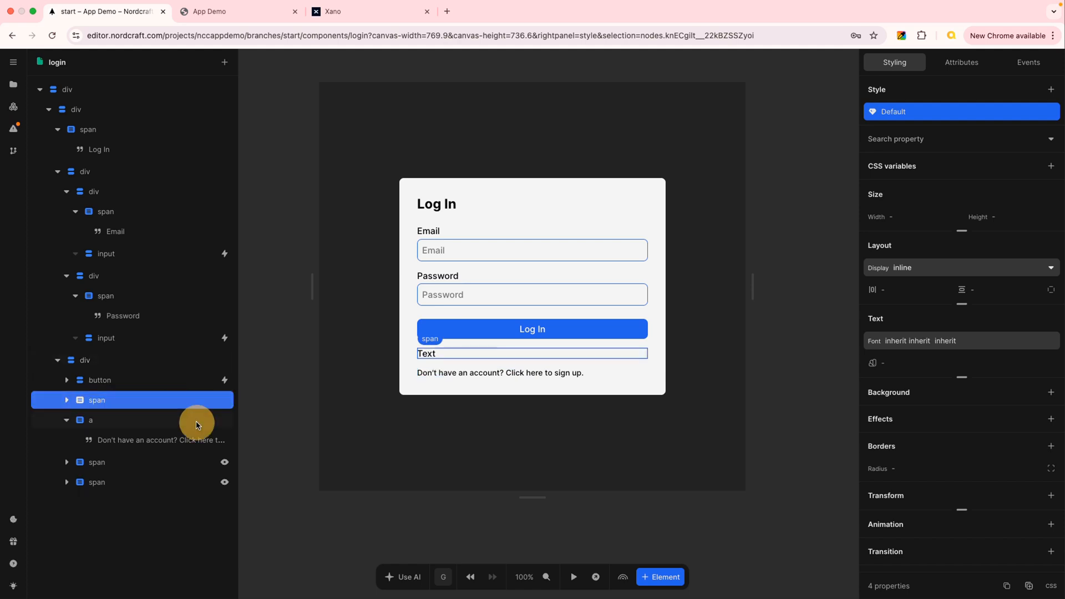
Copy the sign-up link's text "Don't have an account? Click here to sign up." into the new span's text.
{"action": "left_click", "coordinate": [65, 400]}
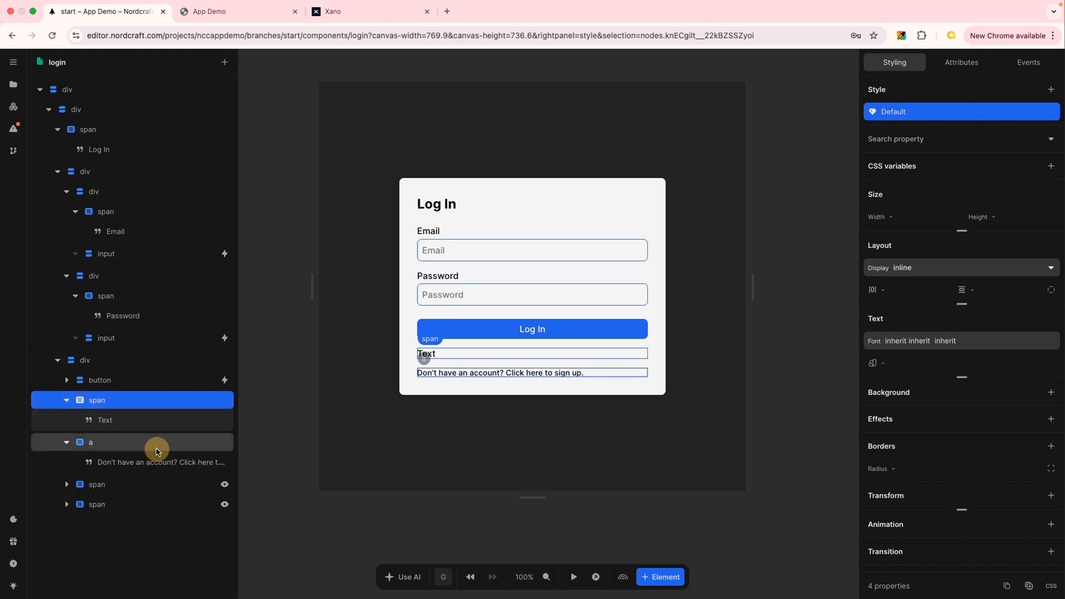
{"action": "left_click", "coordinate": [155, 461]}
{"action": "left_click", "coordinate": [1038, 113]}
{"action": "key", "text": "ctrl+c"}
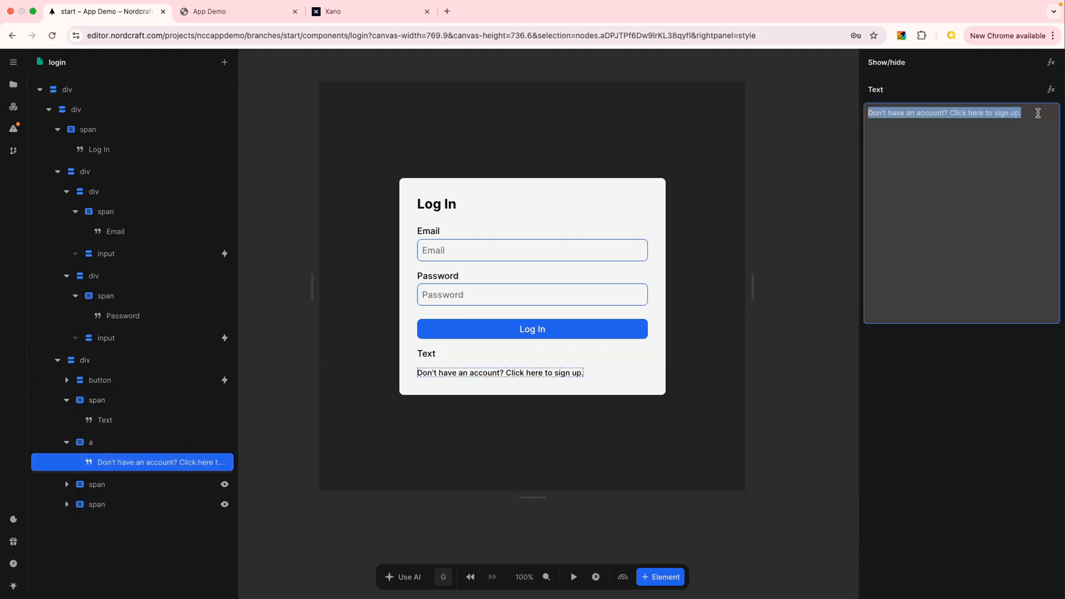
{"action": "left_click", "coordinate": [135, 421]}
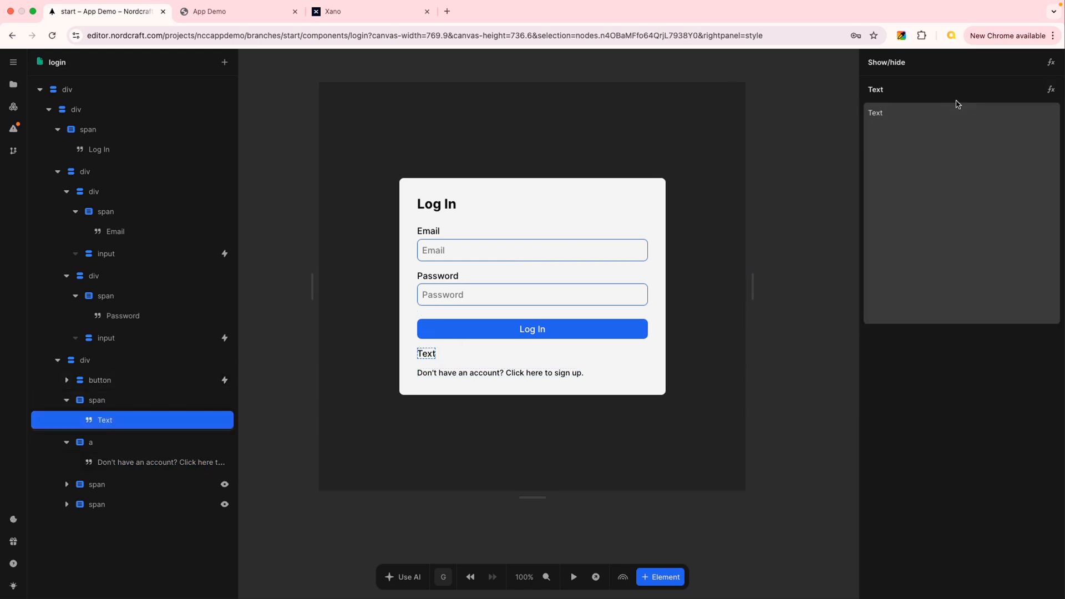
{"action": "left_click_drag", "start_coordinate": [892, 113], "coordinate": [851, 123]}
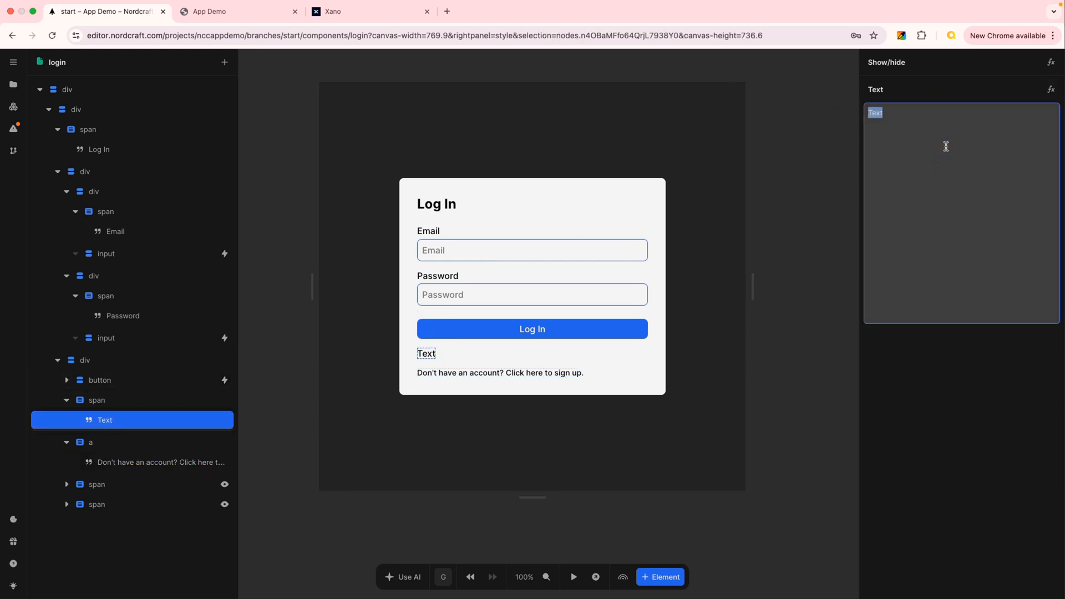
{"action": "key", "text": "ctrl+v"}
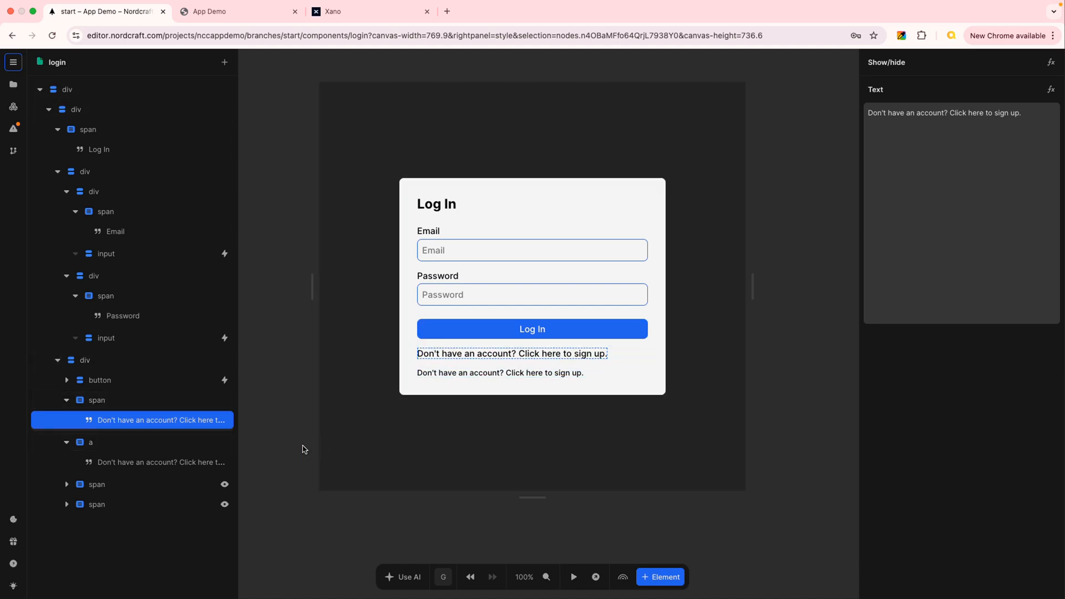
Add a click event to the new sign-up span on the login page with a Go to URL action.
{"action": "left_click", "coordinate": [132, 404]}
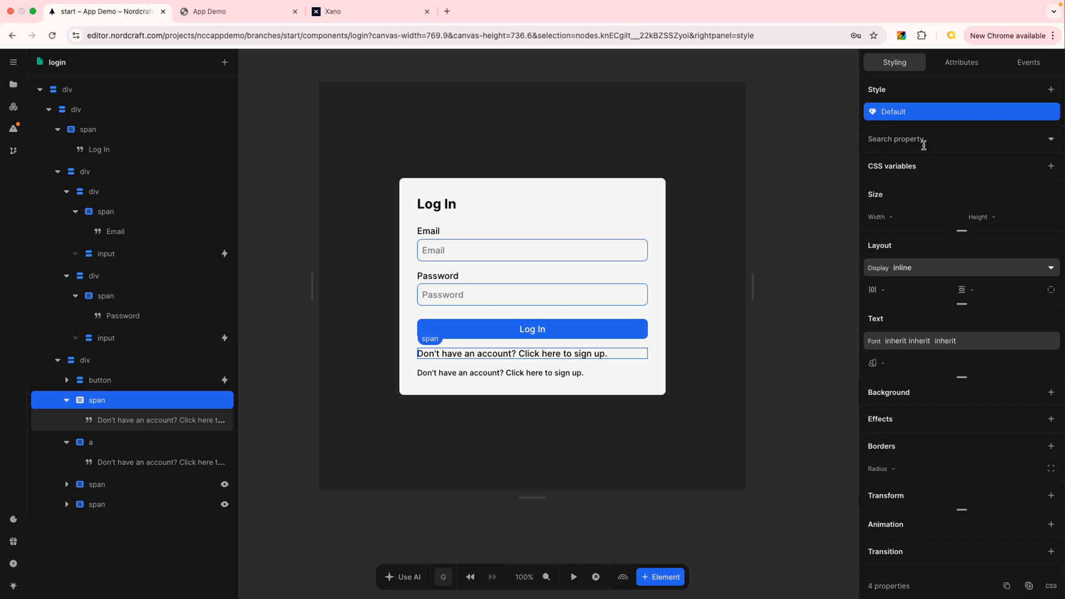
{"action": "left_click", "coordinate": [1028, 63]}
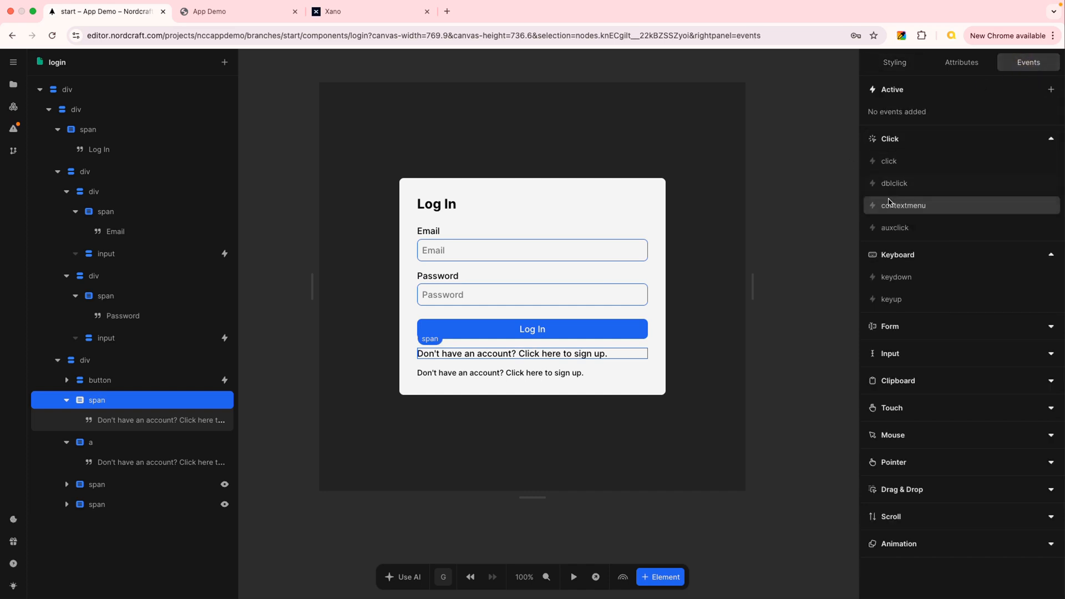
{"action": "left_click", "coordinate": [880, 162]}
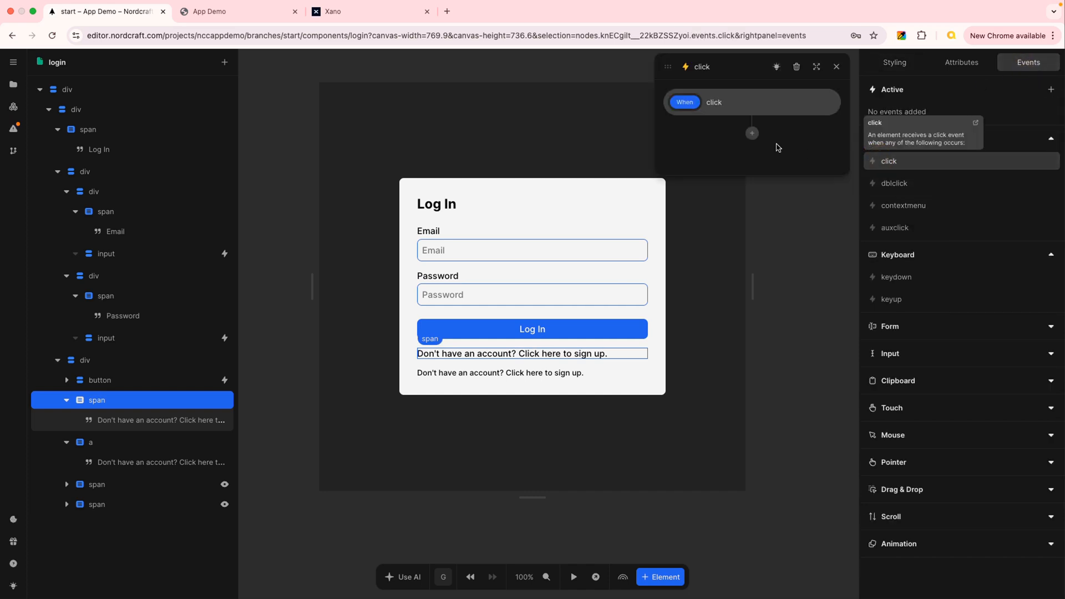
{"action": "left_click", "coordinate": [753, 134]}
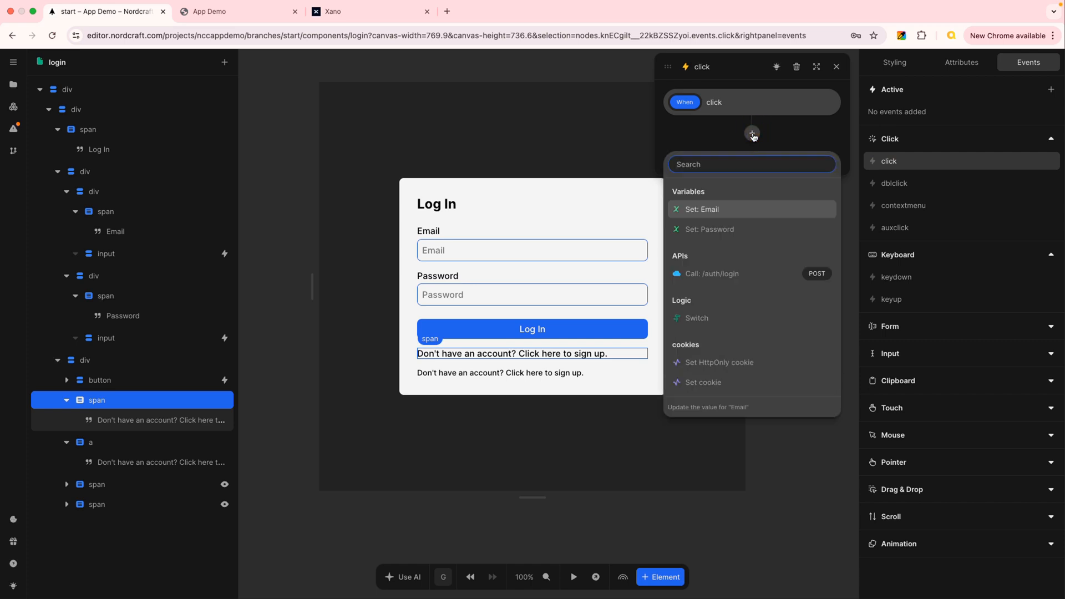
{"action": "scroll", "coordinate": [768, 308], "scroll_direction": "down", "scroll_amount": 5}
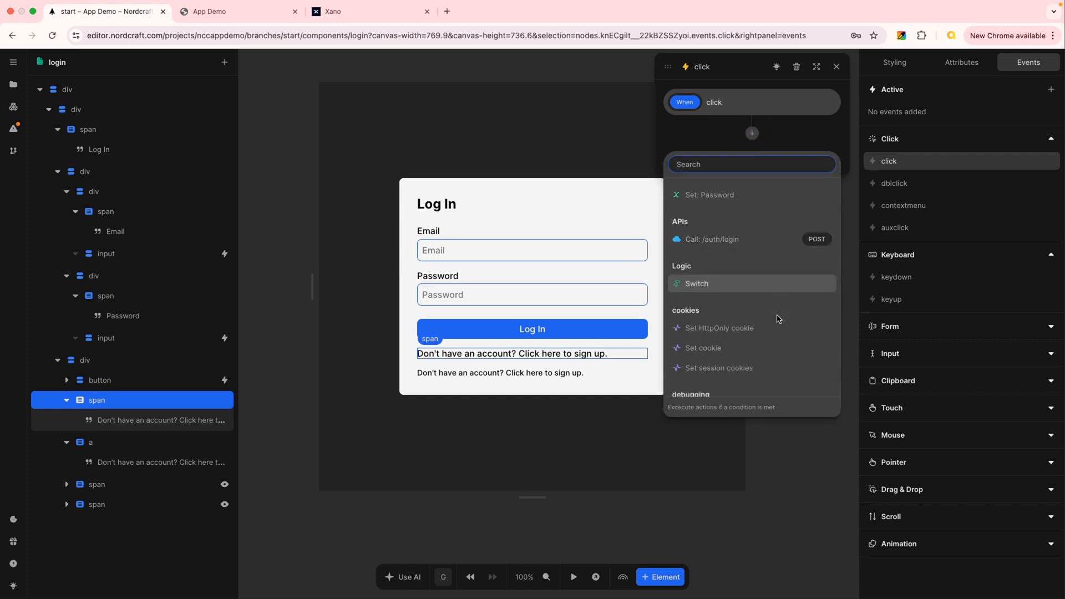
{"action": "scroll", "coordinate": [779, 323], "scroll_direction": "down", "scroll_amount": 5}
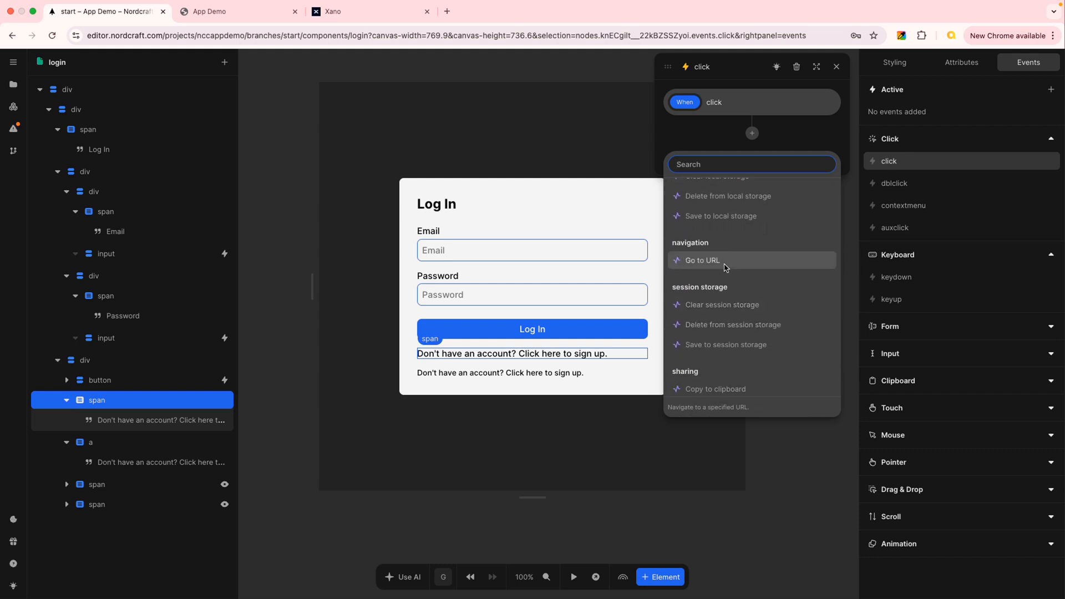
{"action": "left_click", "coordinate": [727, 263]}
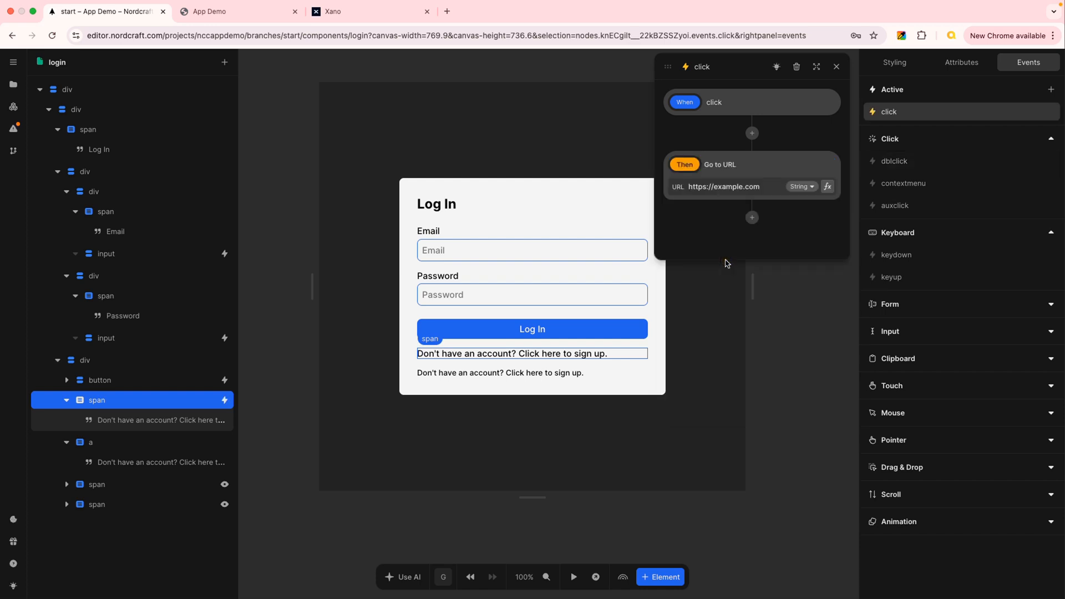
Set the Go to URL action's address to /signup and close the click event editor.
{"action": "left_click", "coordinate": [742, 187]}
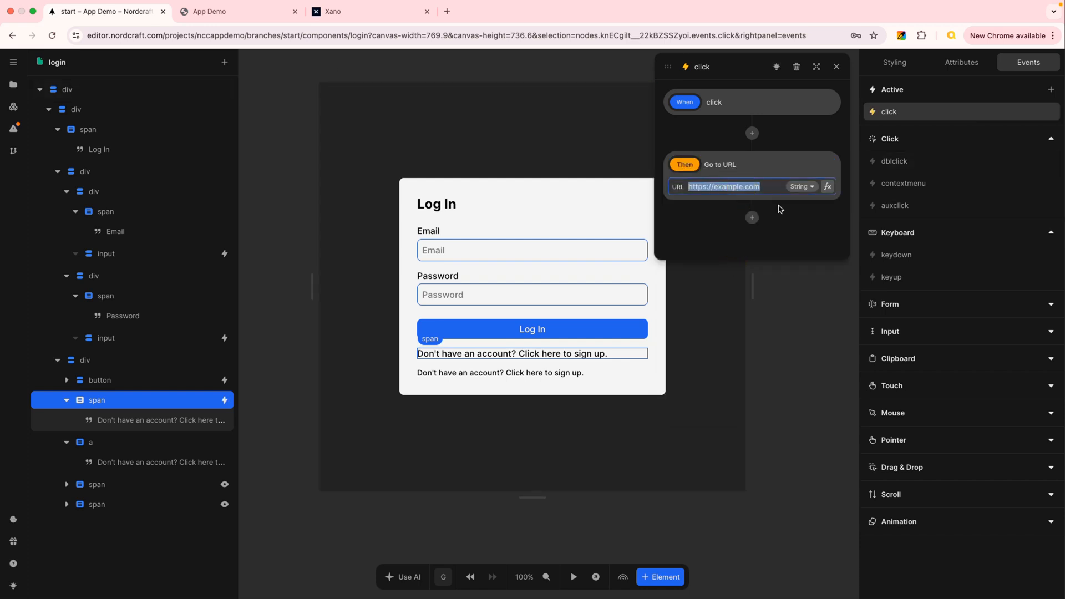
{"action": "type", "text": "/signup"}
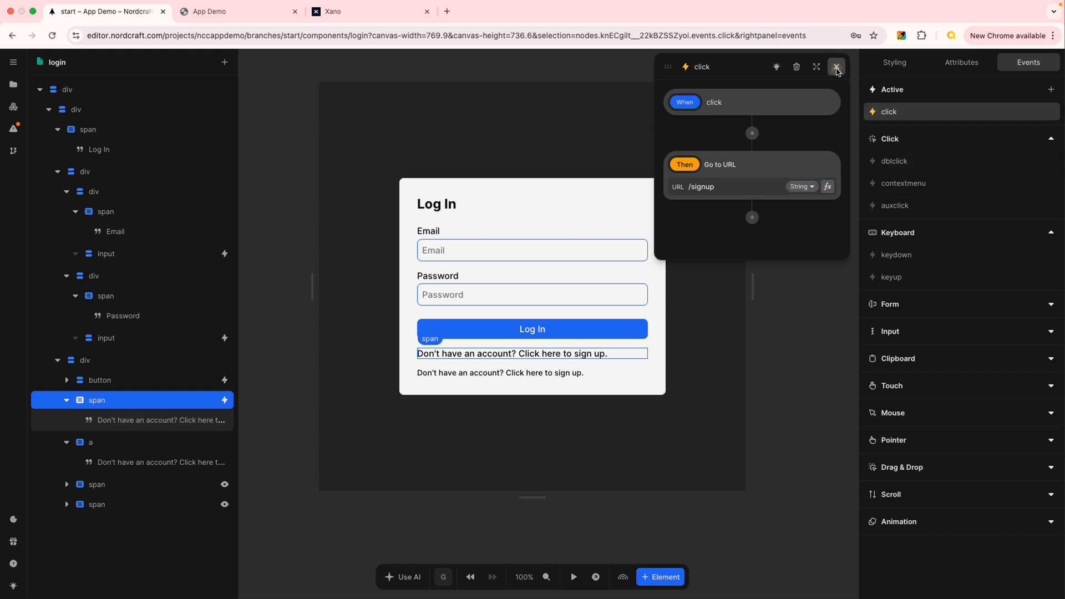
{"action": "left_click", "coordinate": [837, 68]}
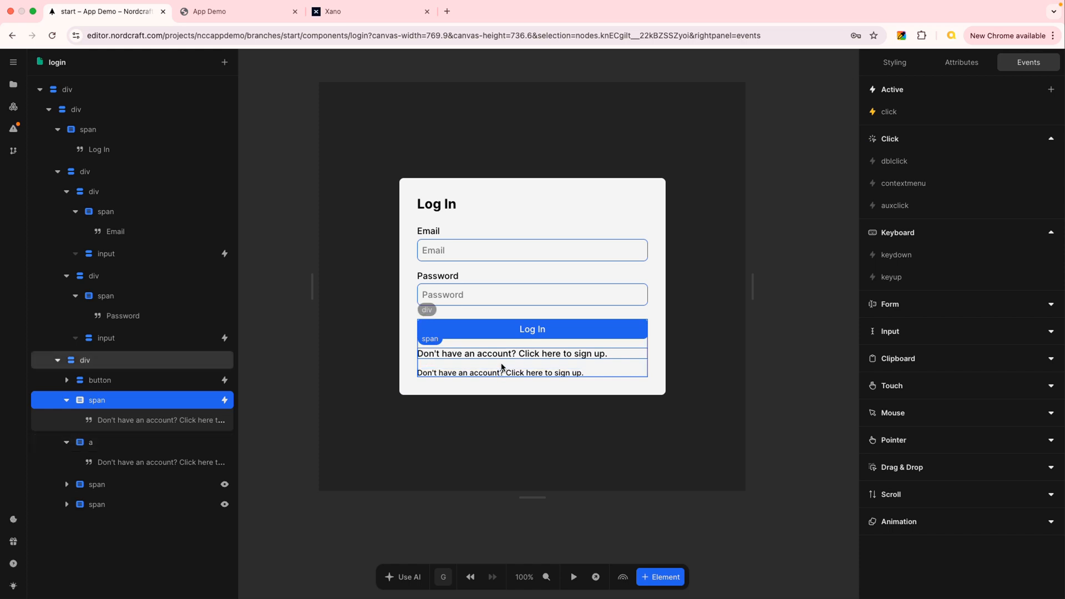
Test the span's navigation to the signup page on the live login page, and return to the Nordcraft editor.
{"action": "left_click", "coordinate": [251, 11]}
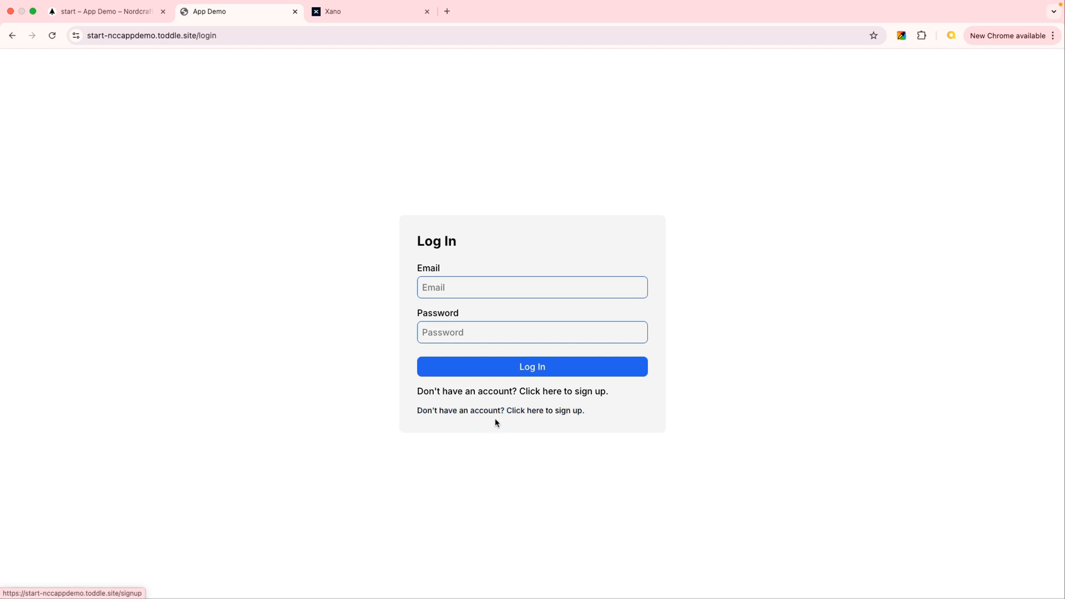
{"action": "left_click", "coordinate": [526, 392]}
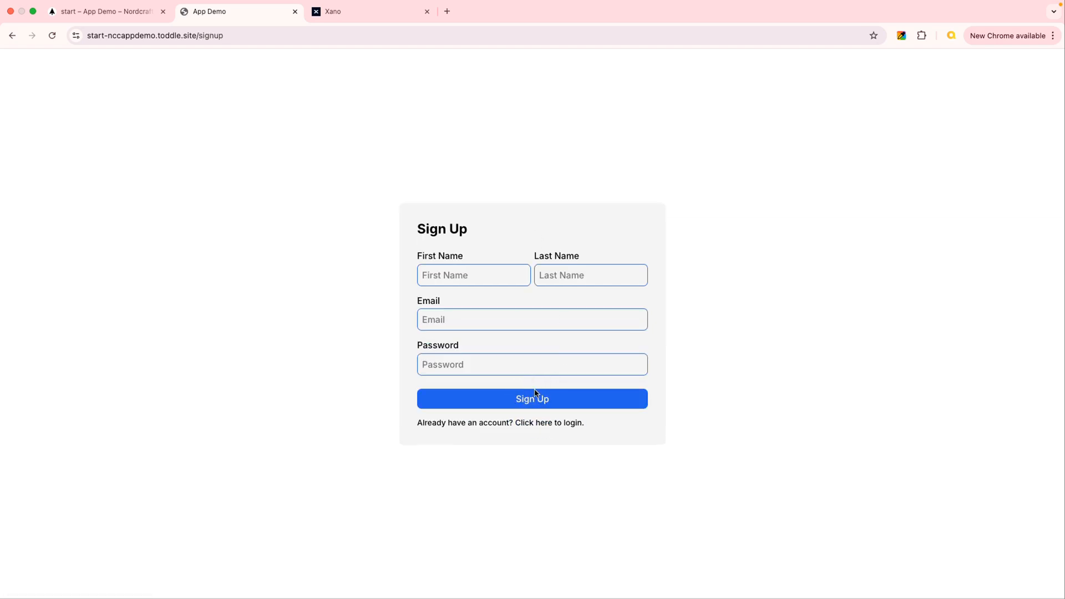
{"action": "left_click", "coordinate": [115, 16]}
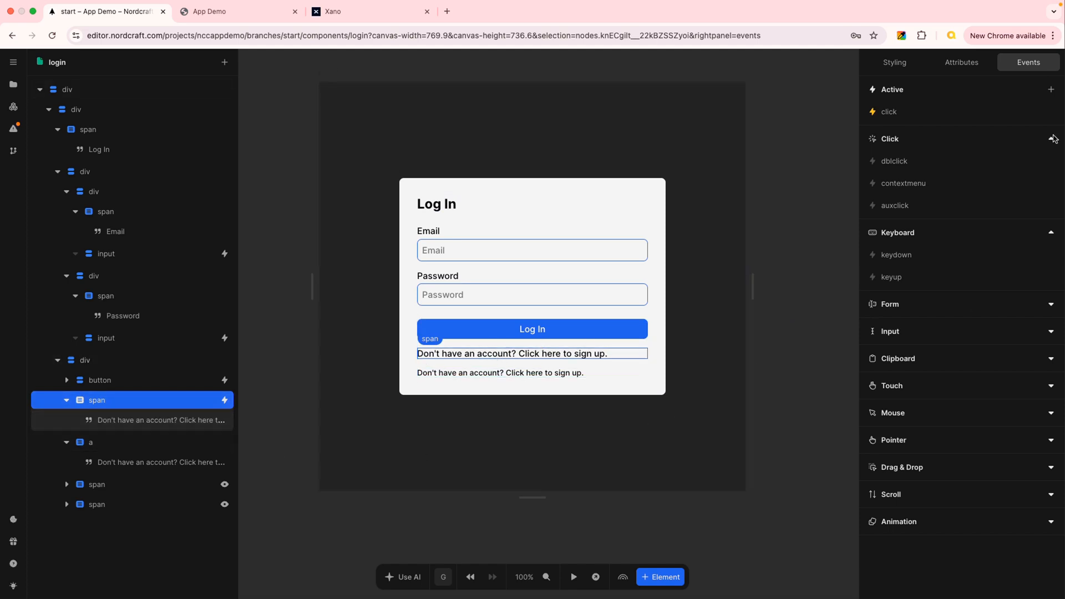
Add a cursor property to the sign-up span's default style and set it to pointer.
{"action": "left_click", "coordinate": [895, 62]}
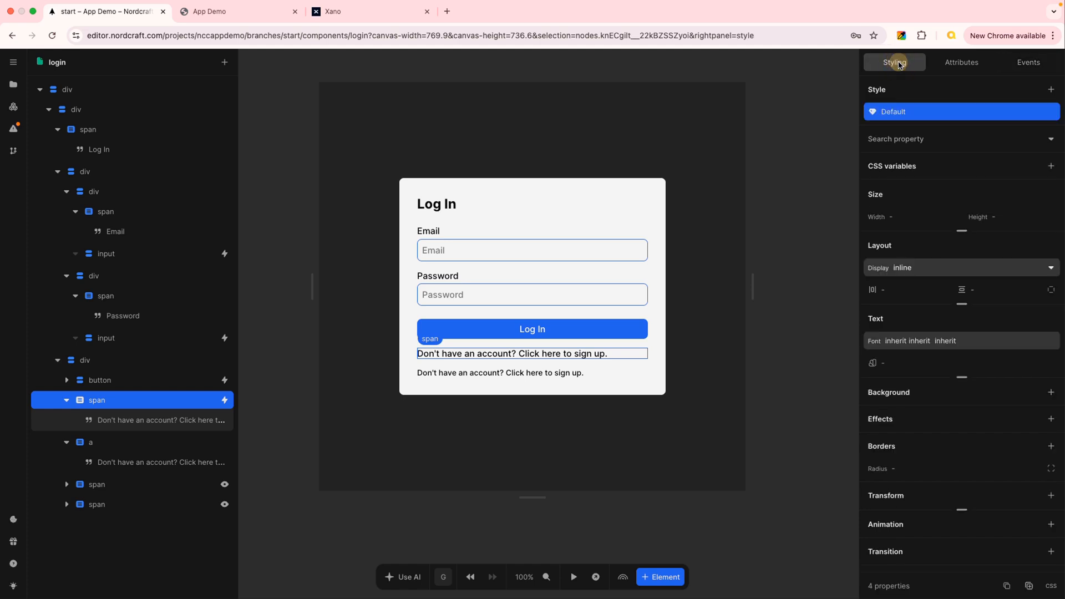
{"action": "left_click", "coordinate": [927, 139]}
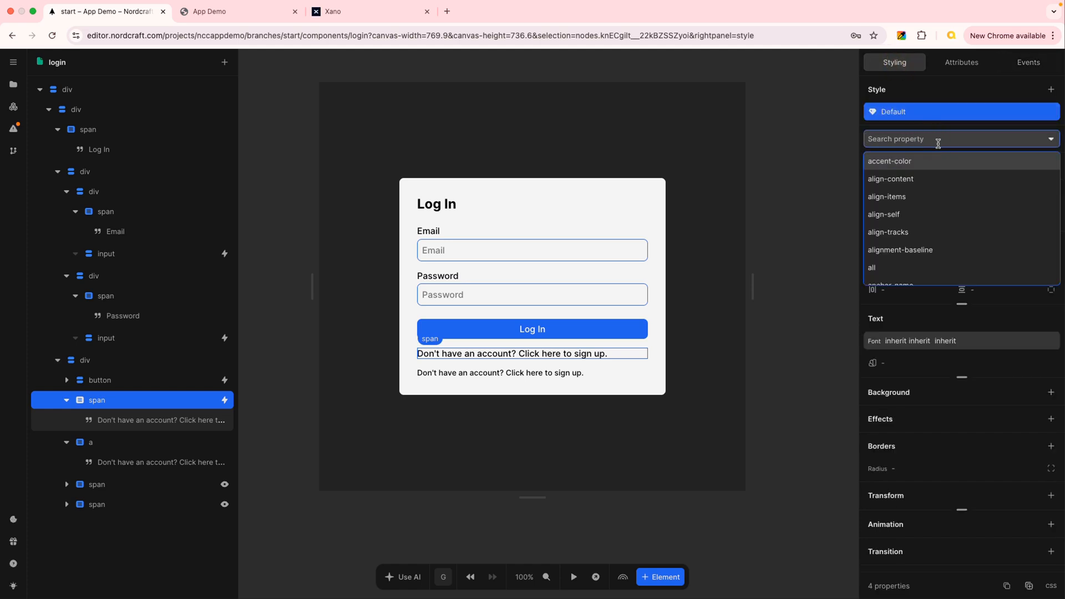
{"action": "type", "text": "cur"}
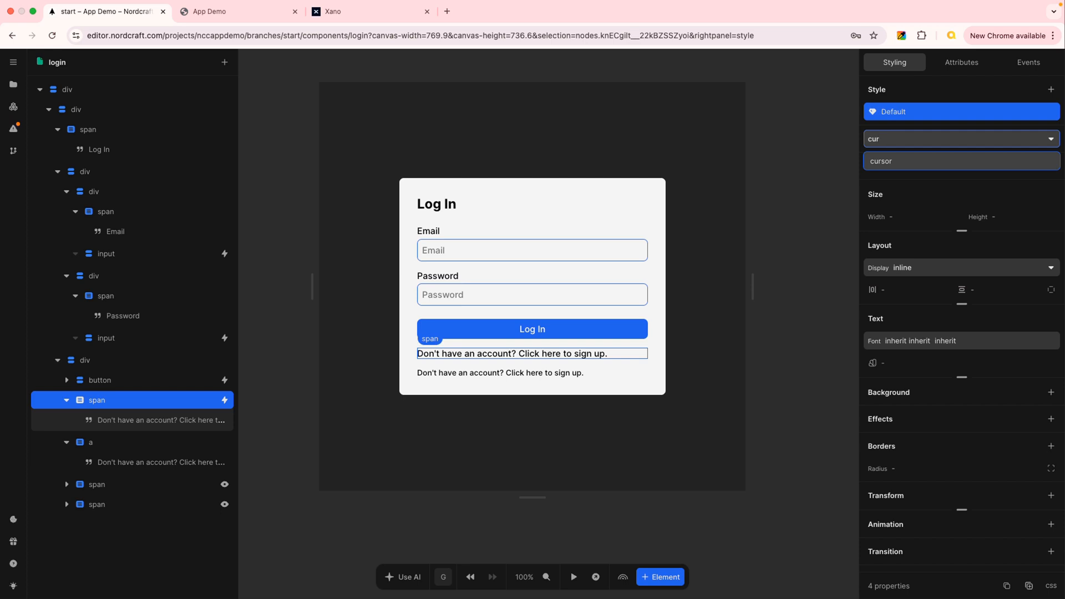
{"action": "left_click", "coordinate": [910, 162]}
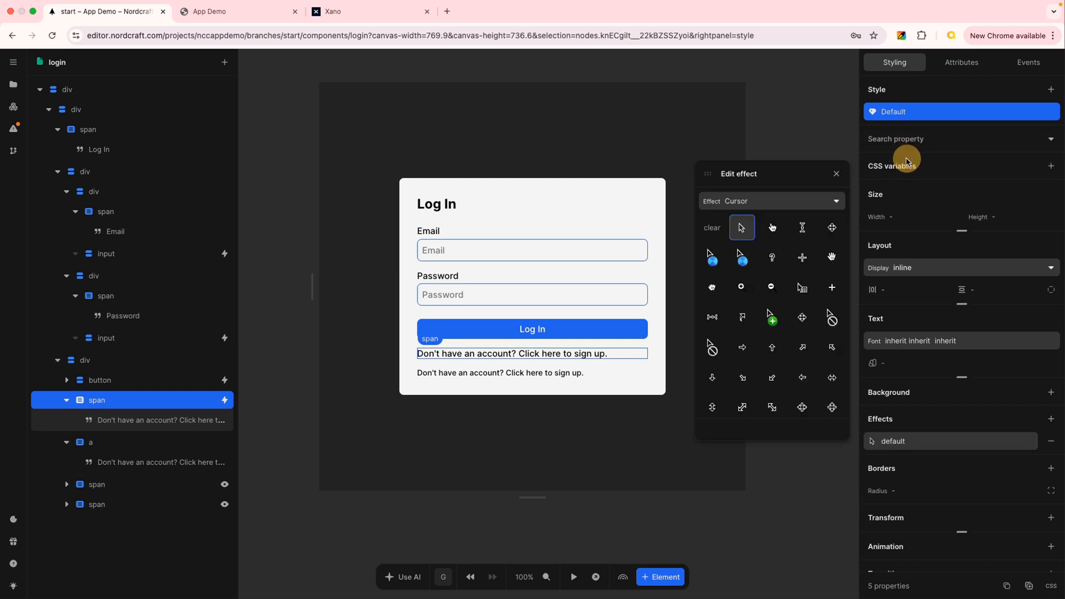
{"action": "left_click", "coordinate": [777, 232]}
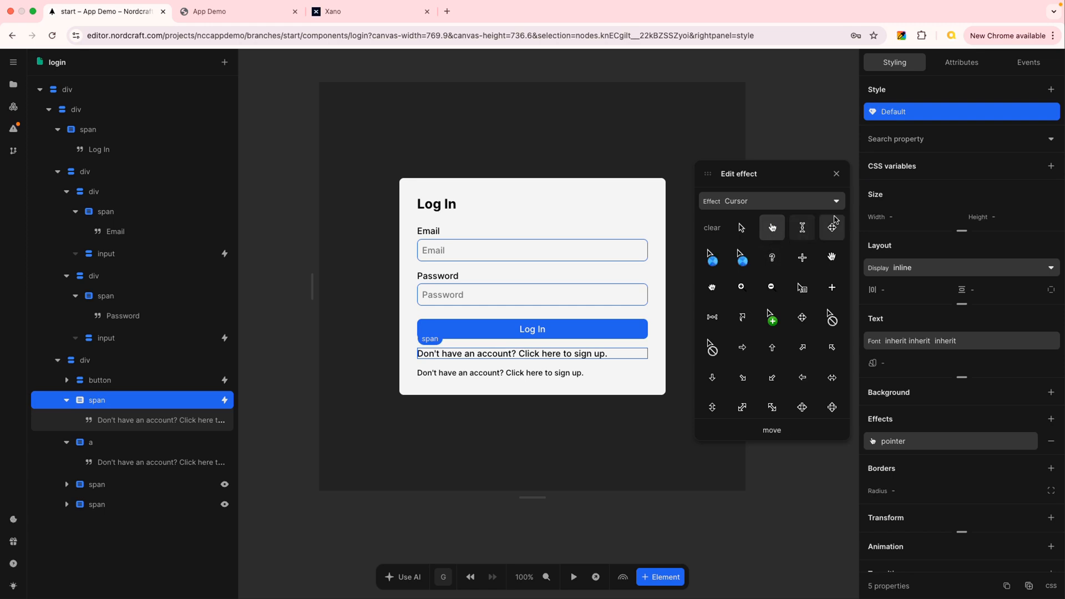
{"action": "left_click", "coordinate": [838, 174]}
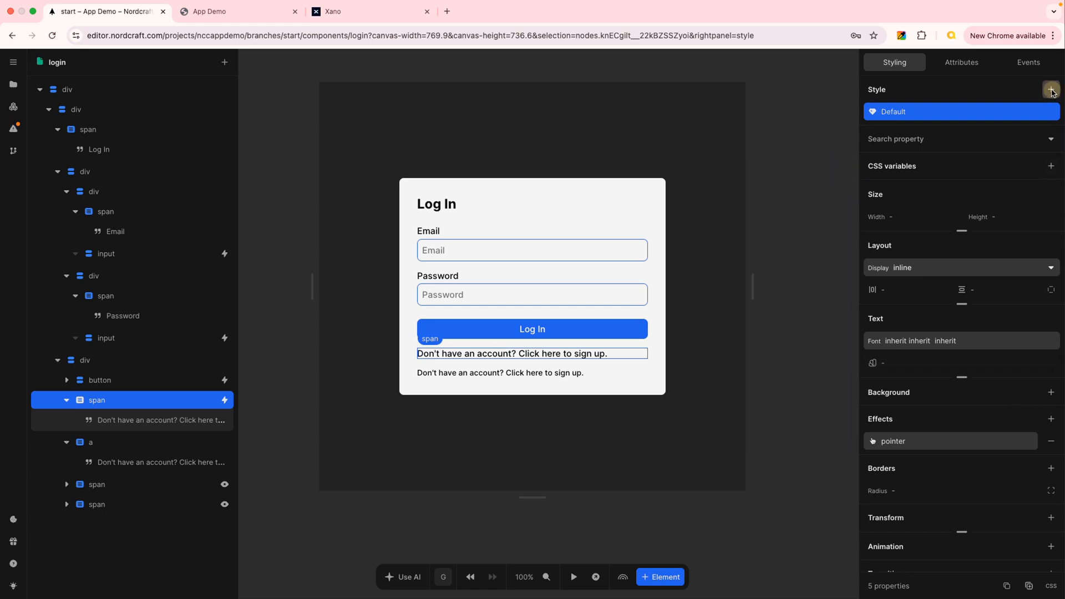
Add a hover style variant to the sign-up span and set its text color to --blue-600.
{"action": "left_click", "coordinate": [1051, 89]}
{"action": "left_click", "coordinate": [744, 158]}
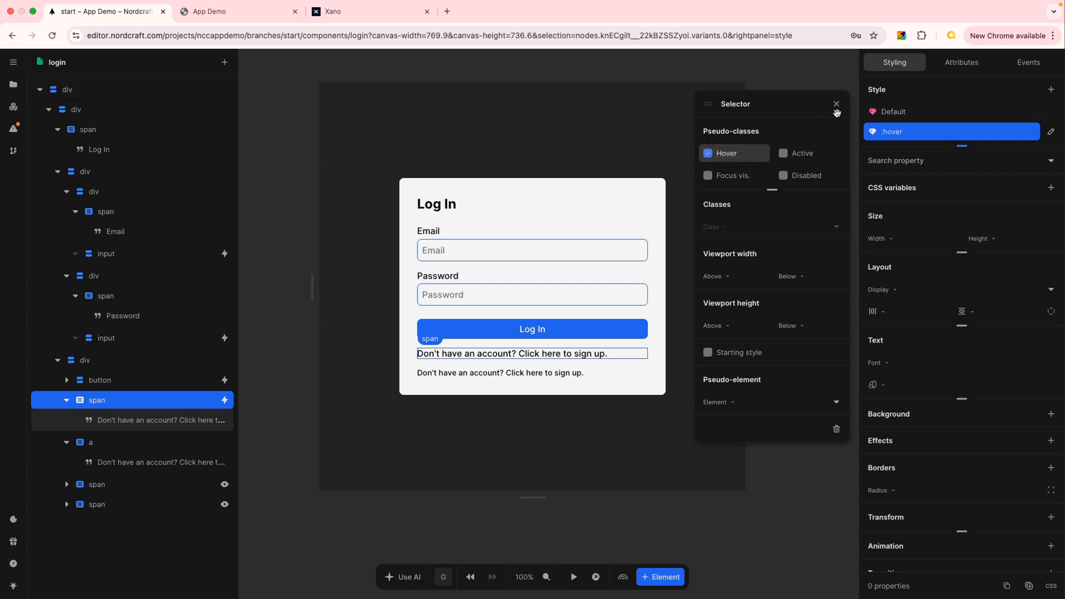
{"action": "left_click", "coordinate": [862, 144]}
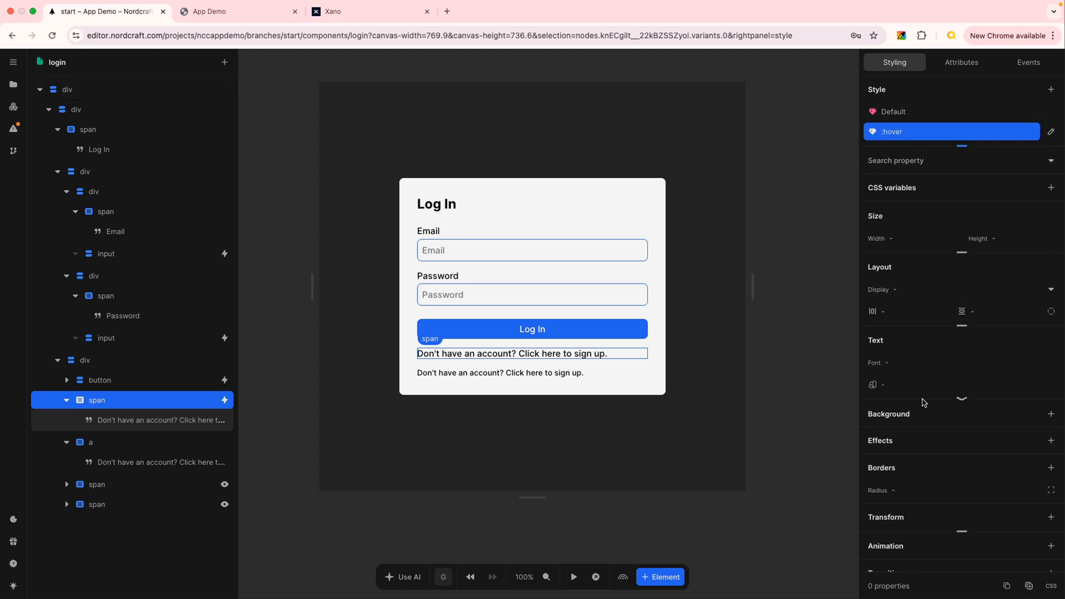
{"action": "left_click", "coordinate": [911, 382]}
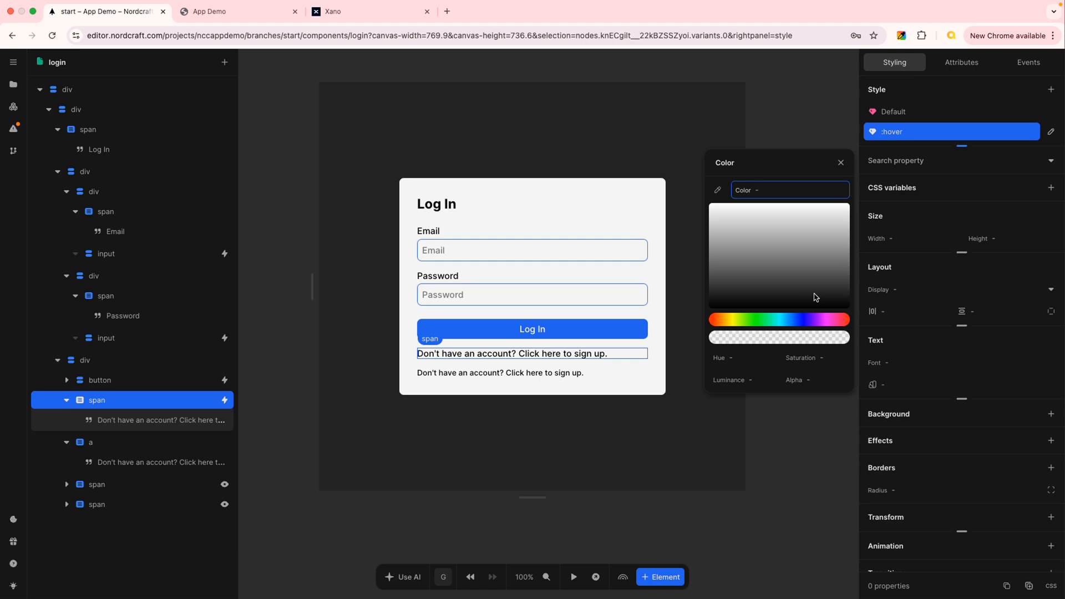
{"action": "type", "text": "blu"}
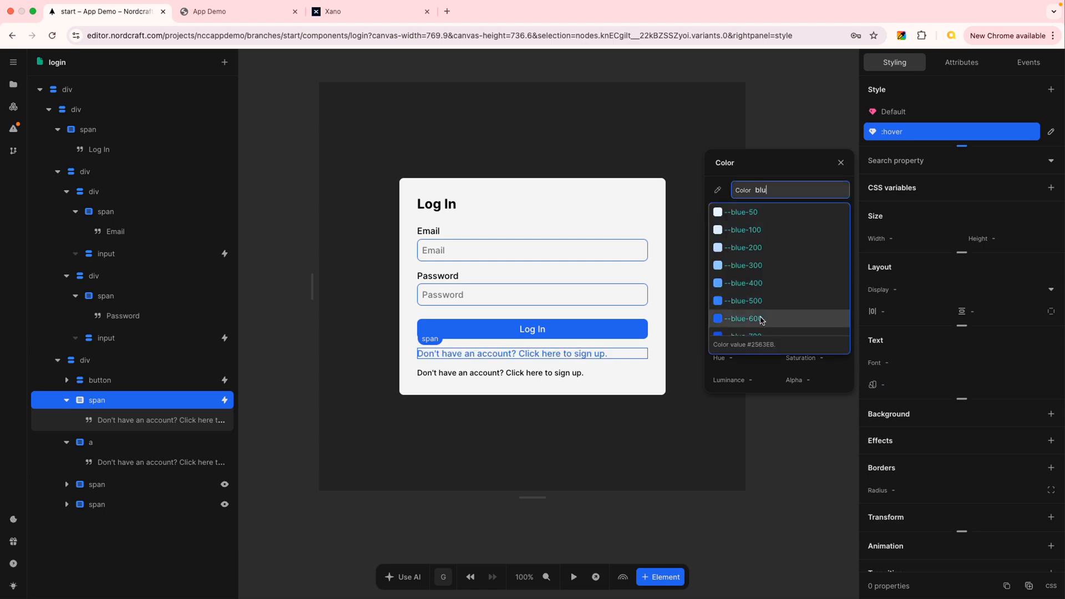
{"action": "left_click", "coordinate": [755, 318]}
{"action": "left_click", "coordinate": [841, 162]}
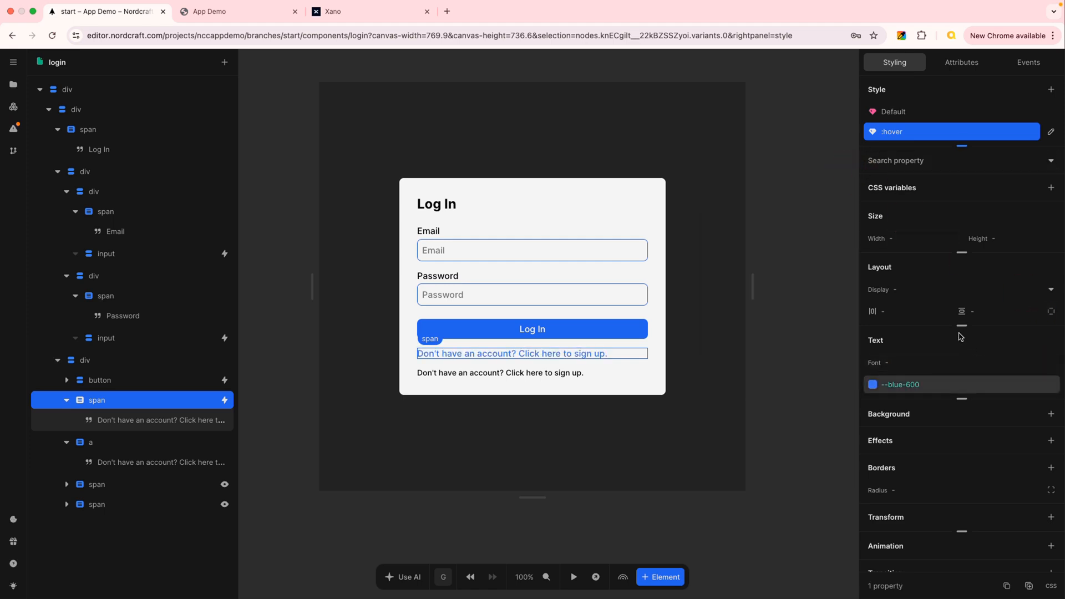
Set the text decoration line of the span's hover style to underline.
{"action": "left_click", "coordinate": [963, 399]}
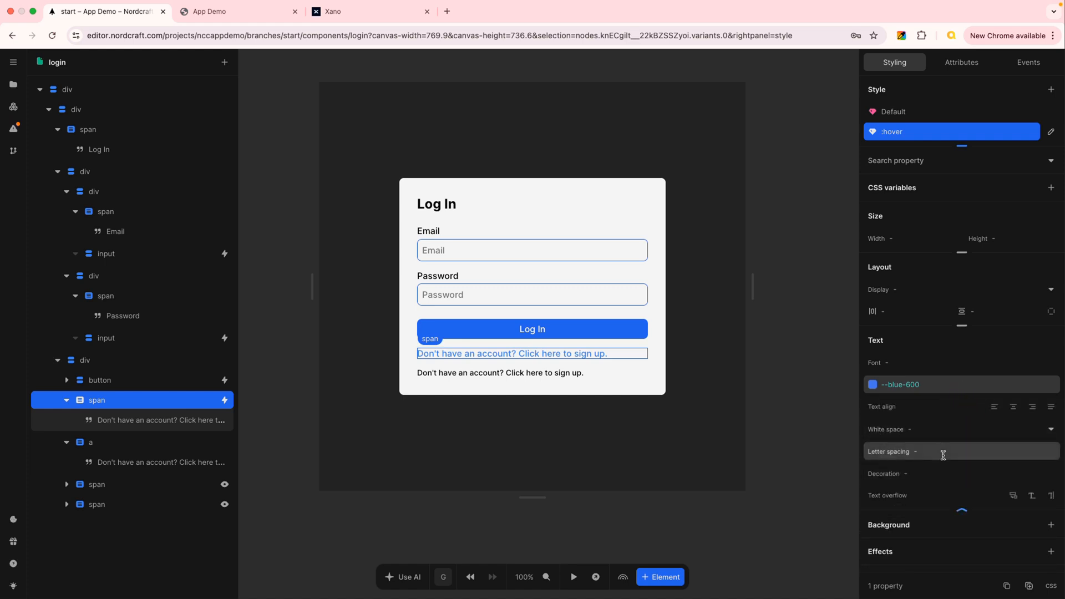
{"action": "left_click", "coordinate": [946, 475]}
{"action": "left_click", "coordinate": [788, 394]}
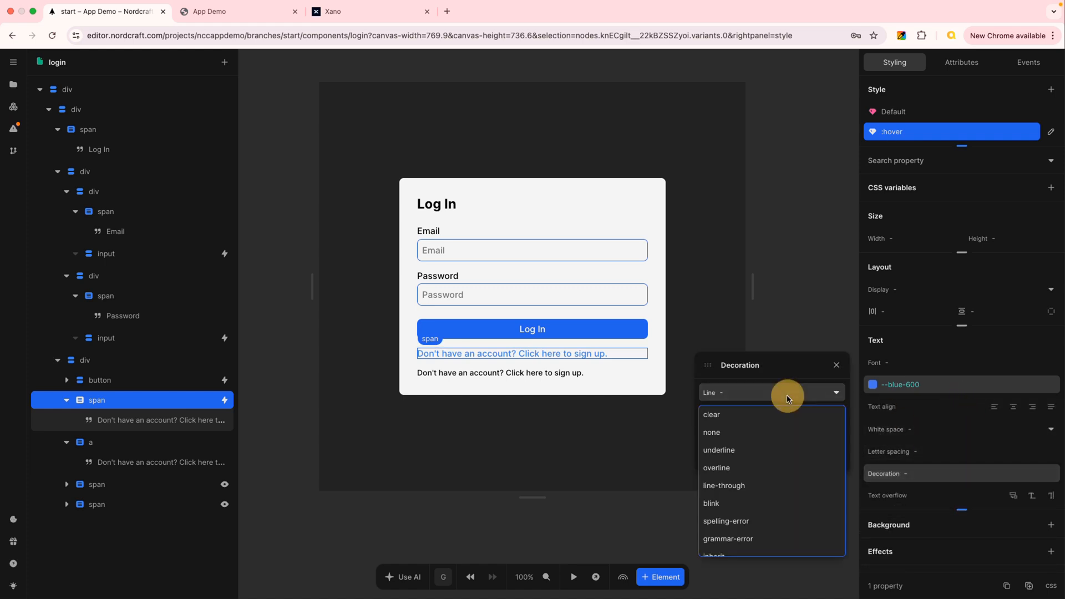
{"action": "left_click", "coordinate": [740, 449]}
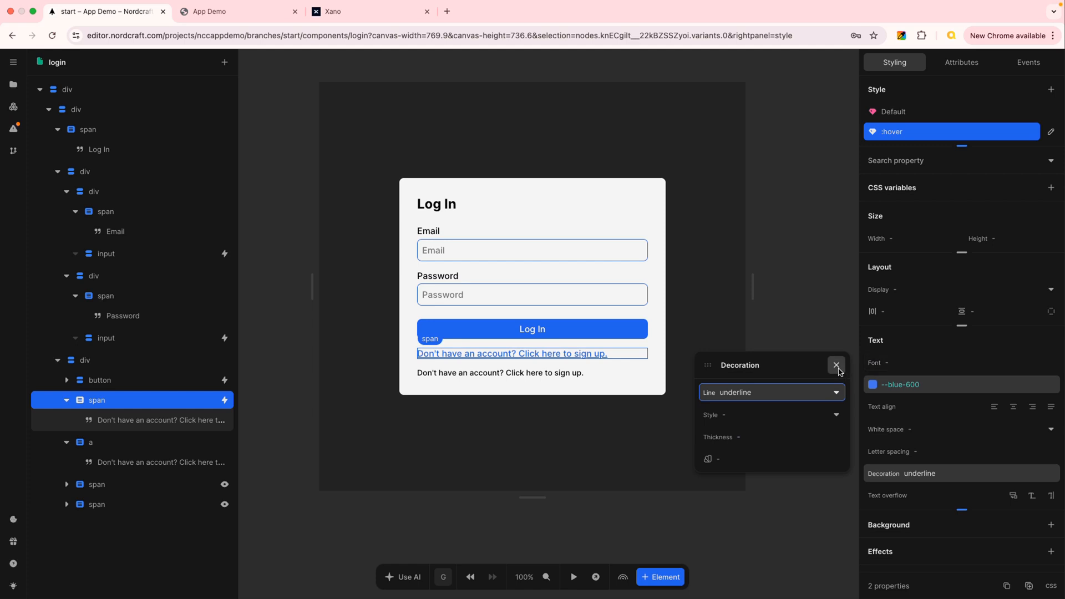
{"action": "left_click", "coordinate": [837, 365]}
Switch to the live app and test the styled span's hover effect and navigation between the login and signup pages.
{"action": "left_click", "coordinate": [201, 13]}
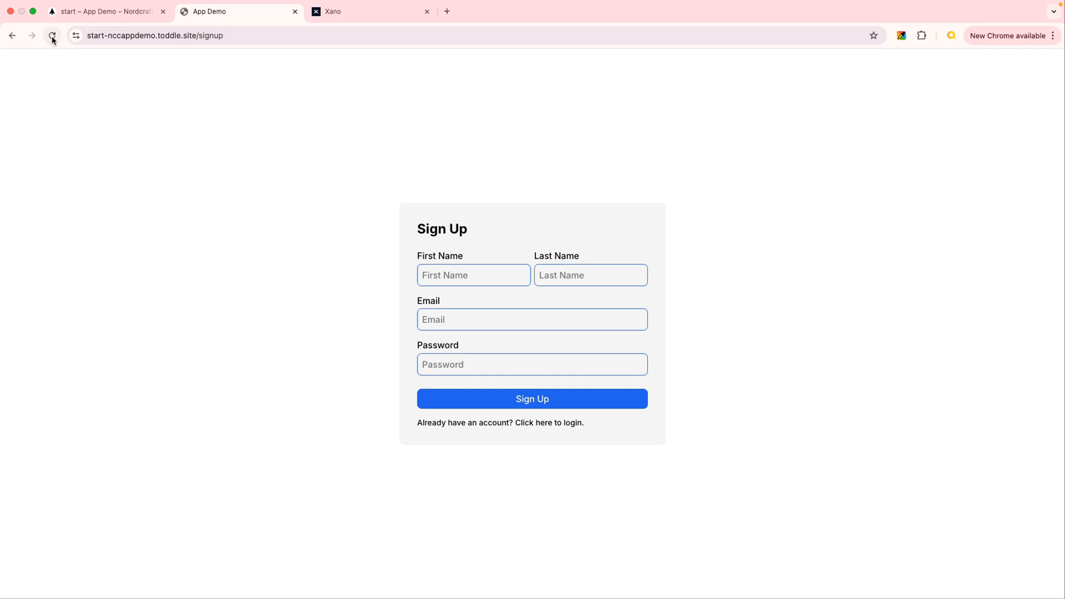
{"action": "left_click", "coordinate": [520, 425]}
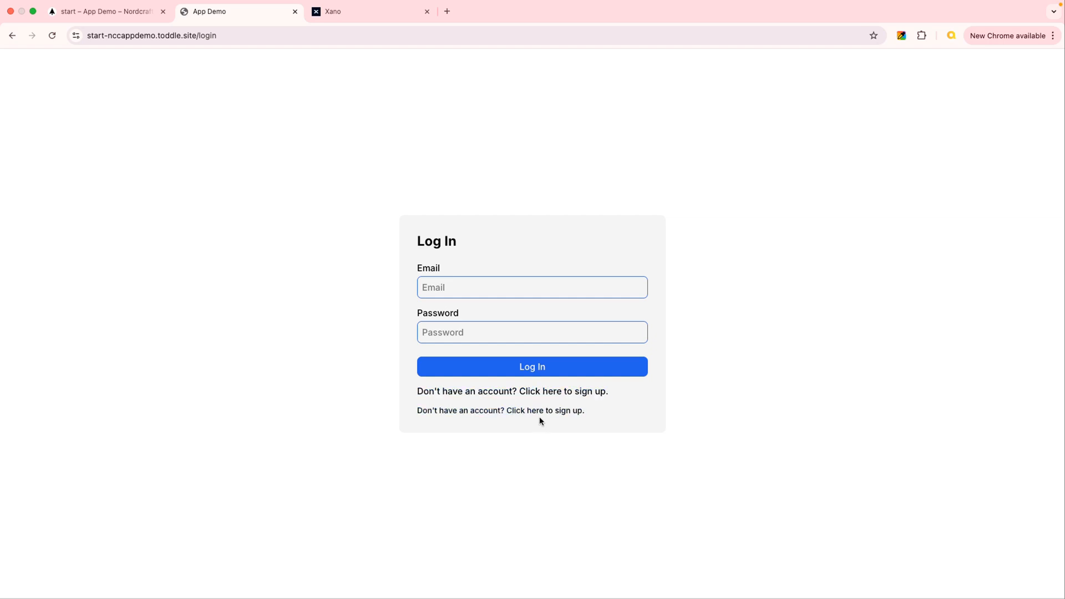
{"action": "left_click", "coordinate": [536, 395]}
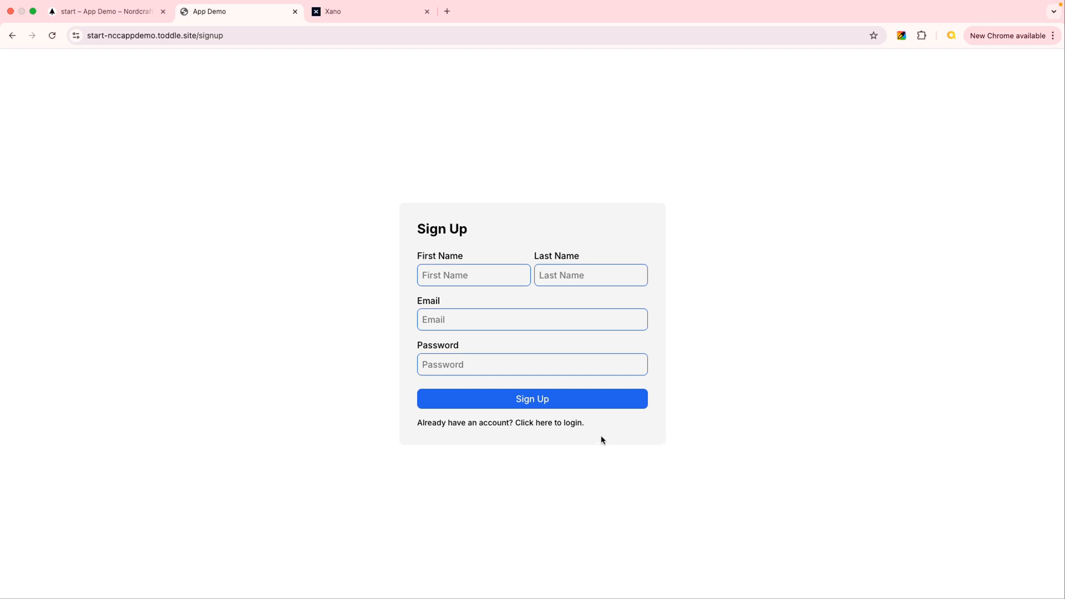
{"action": "left_click", "coordinate": [129, 11]}
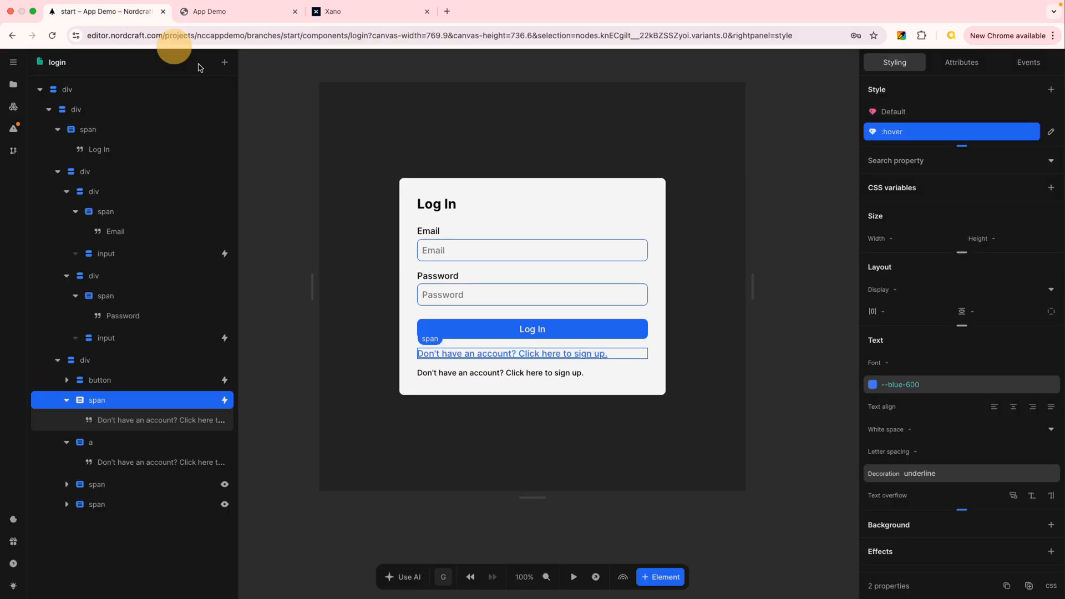
{"action": "left_click", "coordinate": [221, 12]}
{"action": "left_click", "coordinate": [552, 424]}
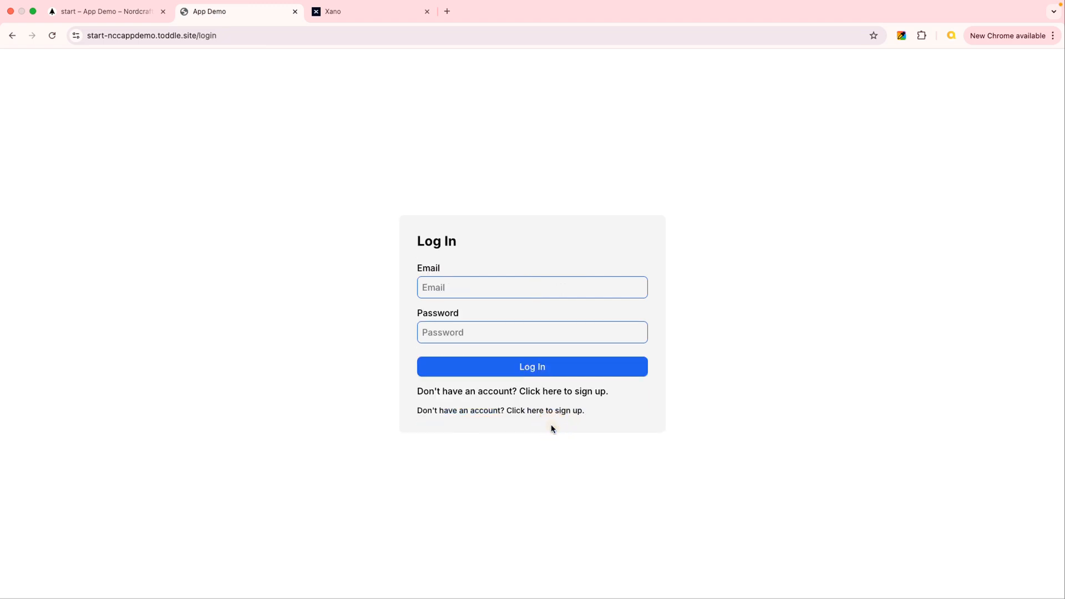
{"action": "left_click", "coordinate": [518, 396]}
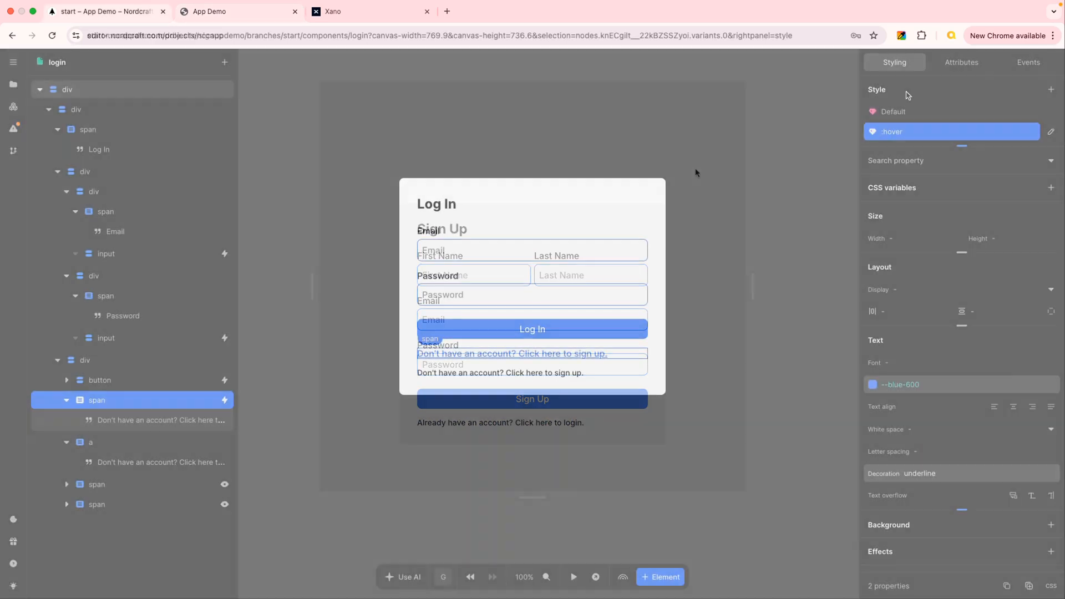